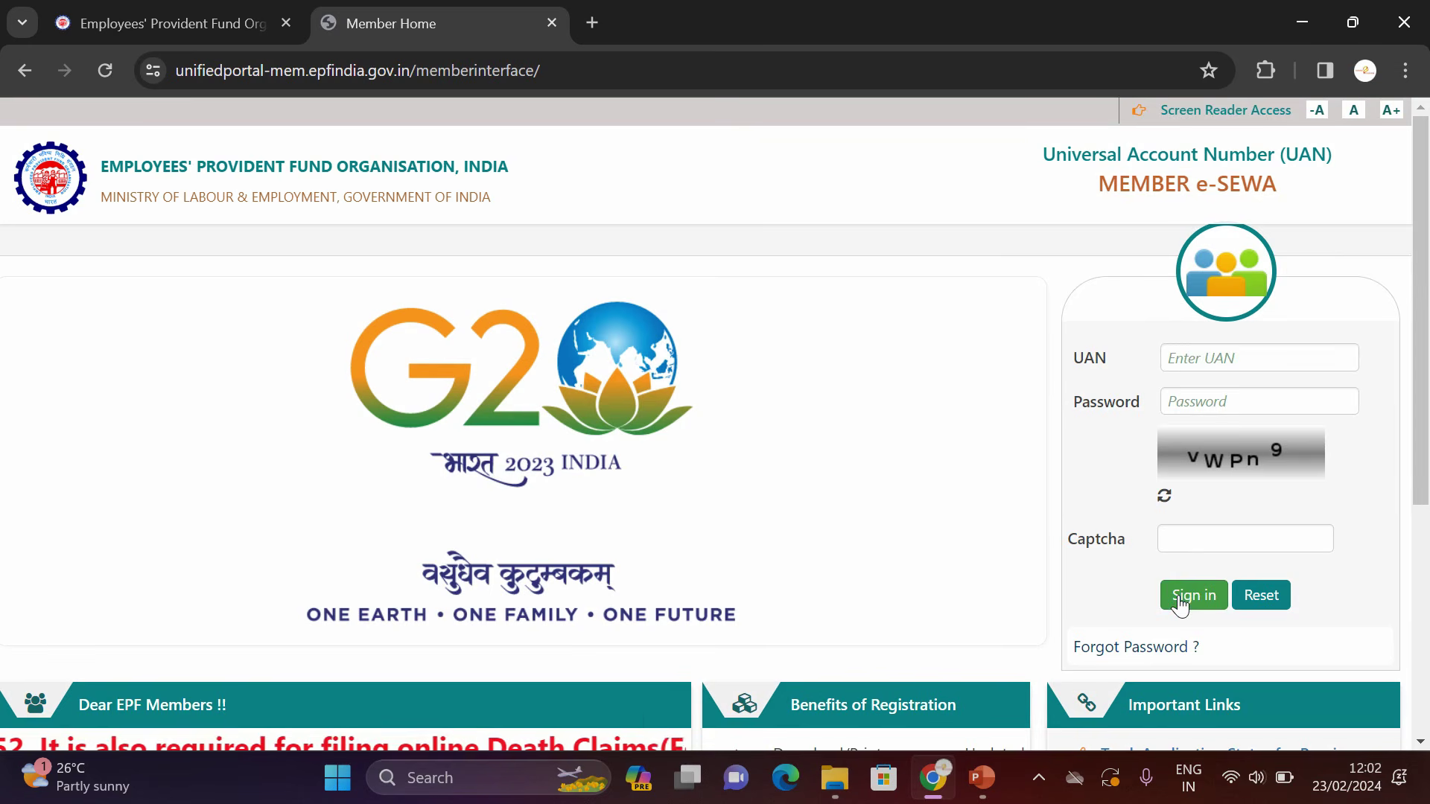
Step: Sign in to the member portal and submit the one-time password with the displayed captcha for second-factor authentication
click(1195, 592)
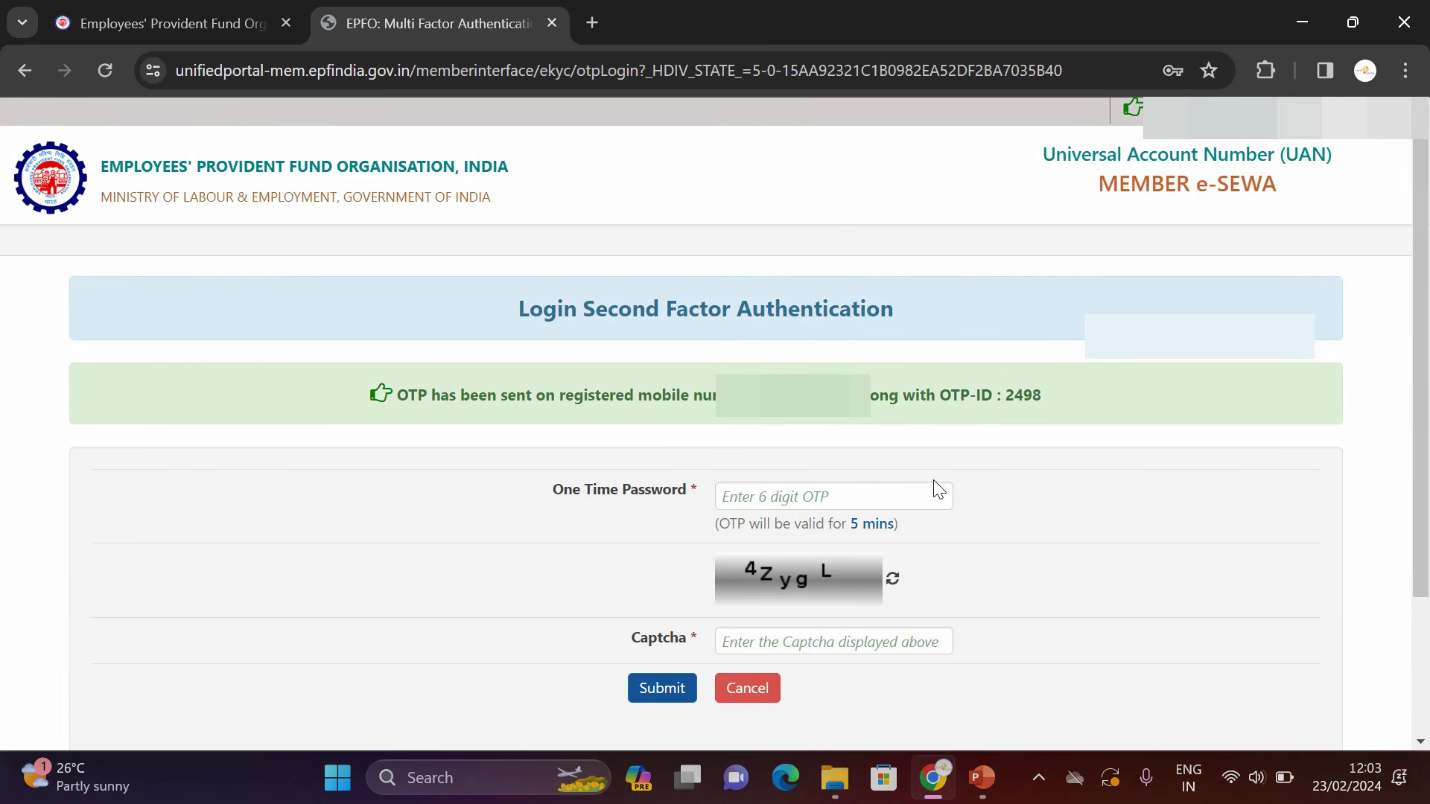
click(765, 492)
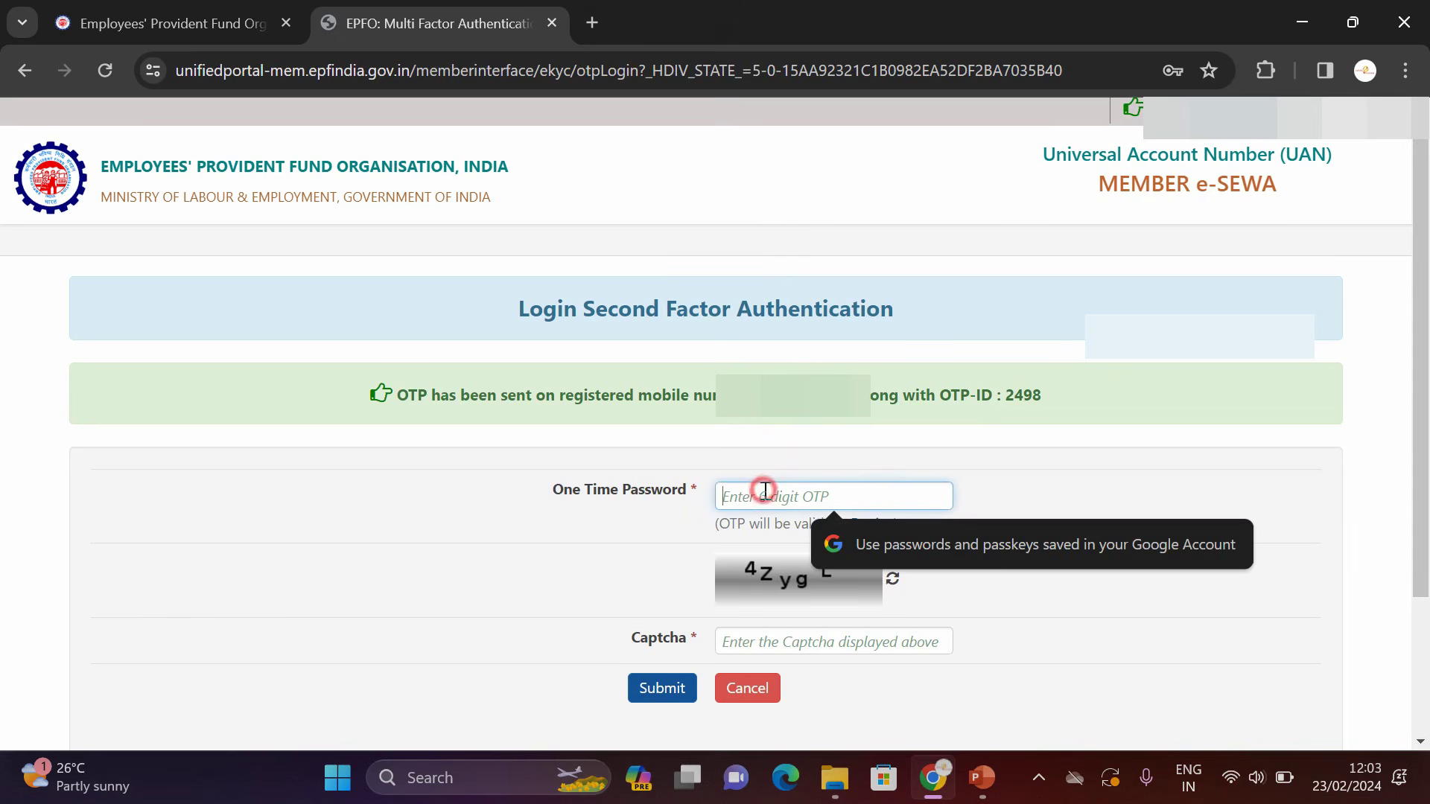
text(•••)
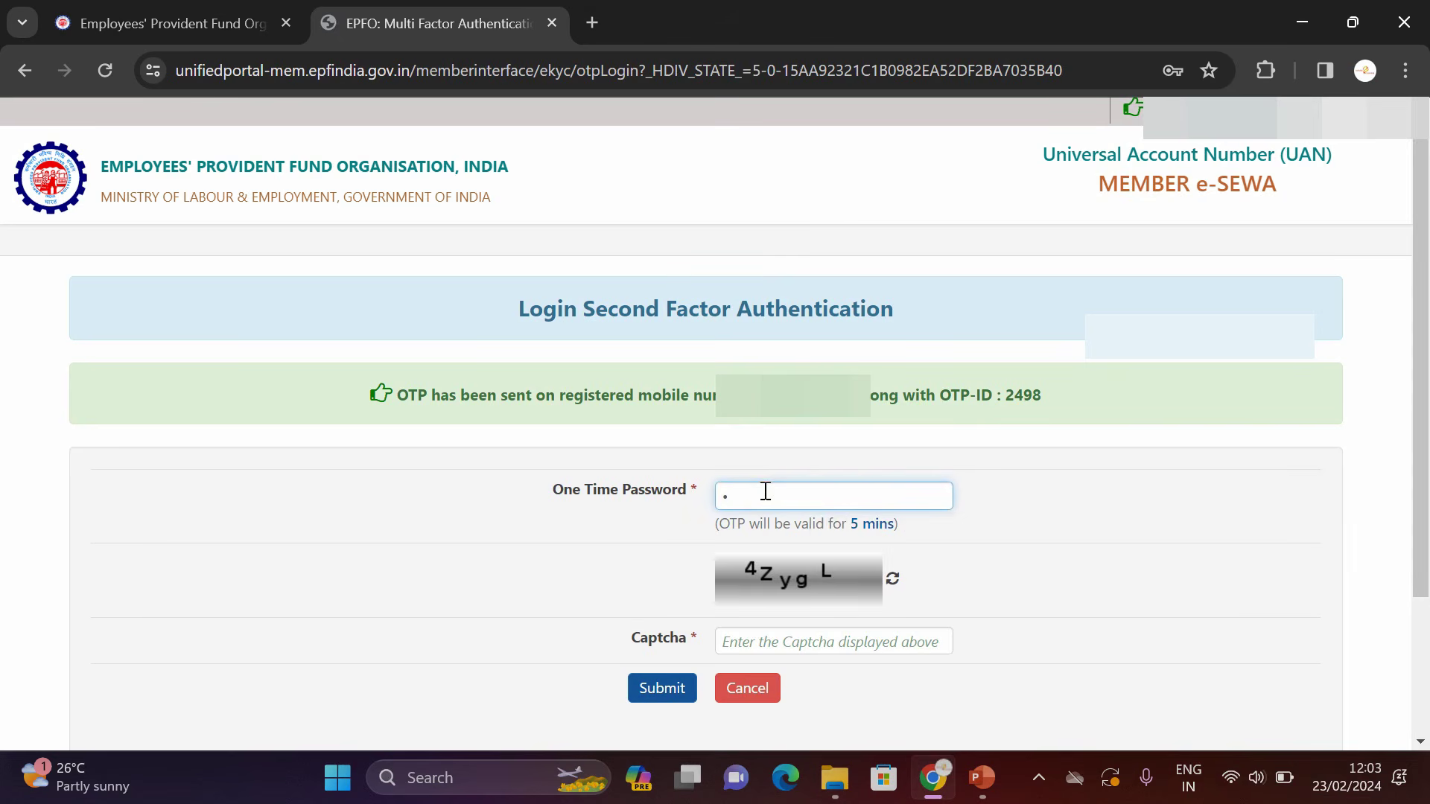
text(•••)
click(744, 638)
text(4)
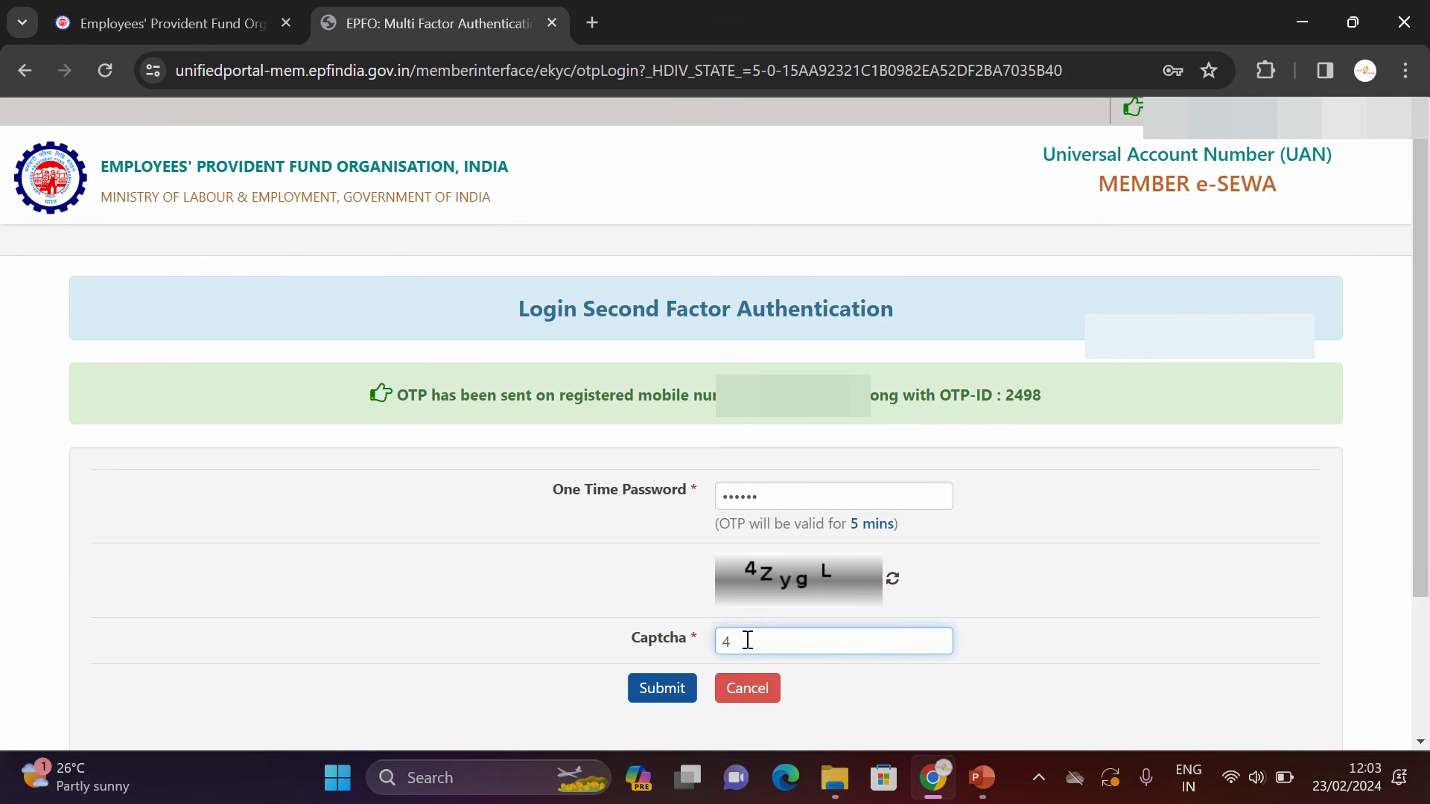
text(ZygL)
click(646, 699)
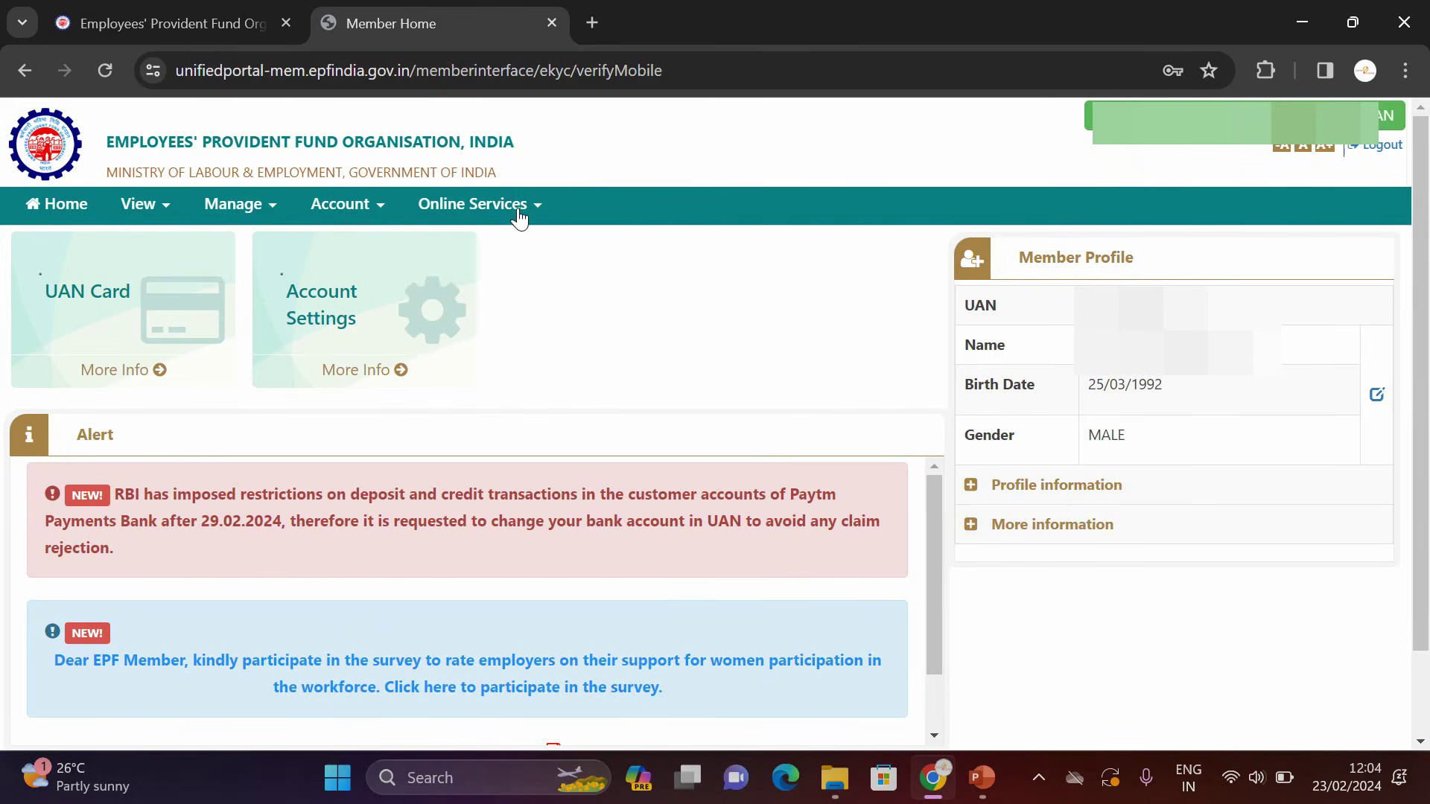
Step: Open the Joint Declaration form and load the details for the selected member ID
click(241, 207)
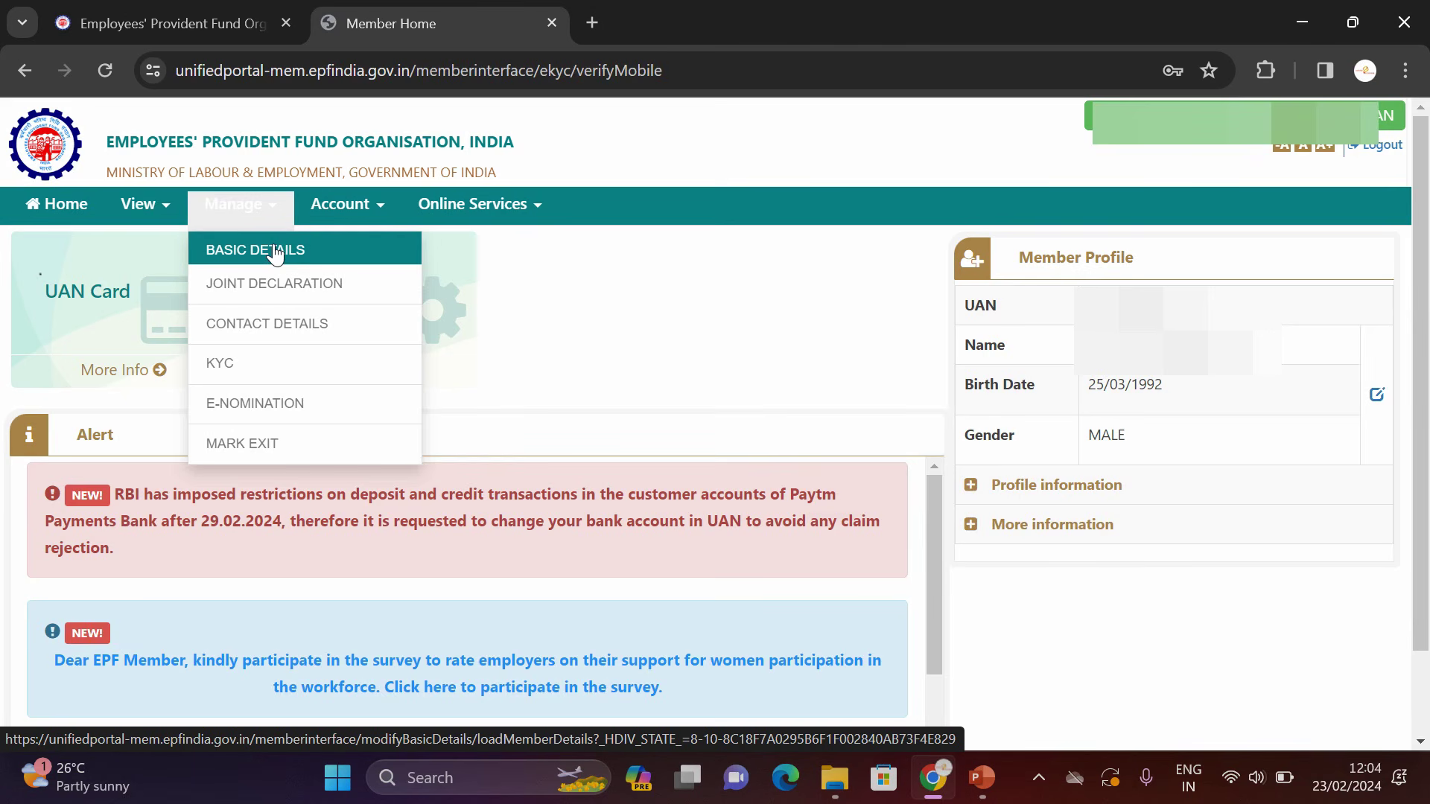
click(284, 304)
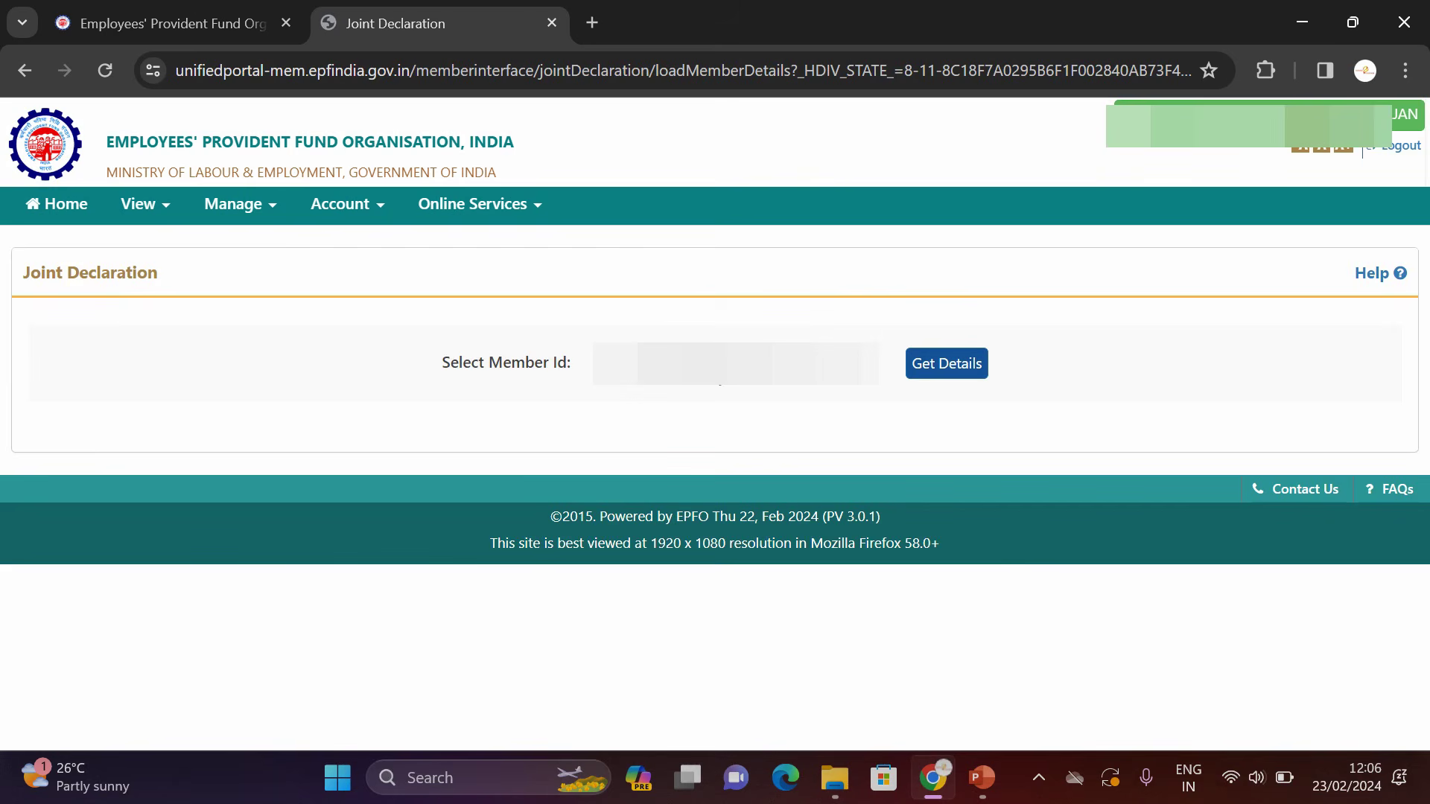
click(963, 368)
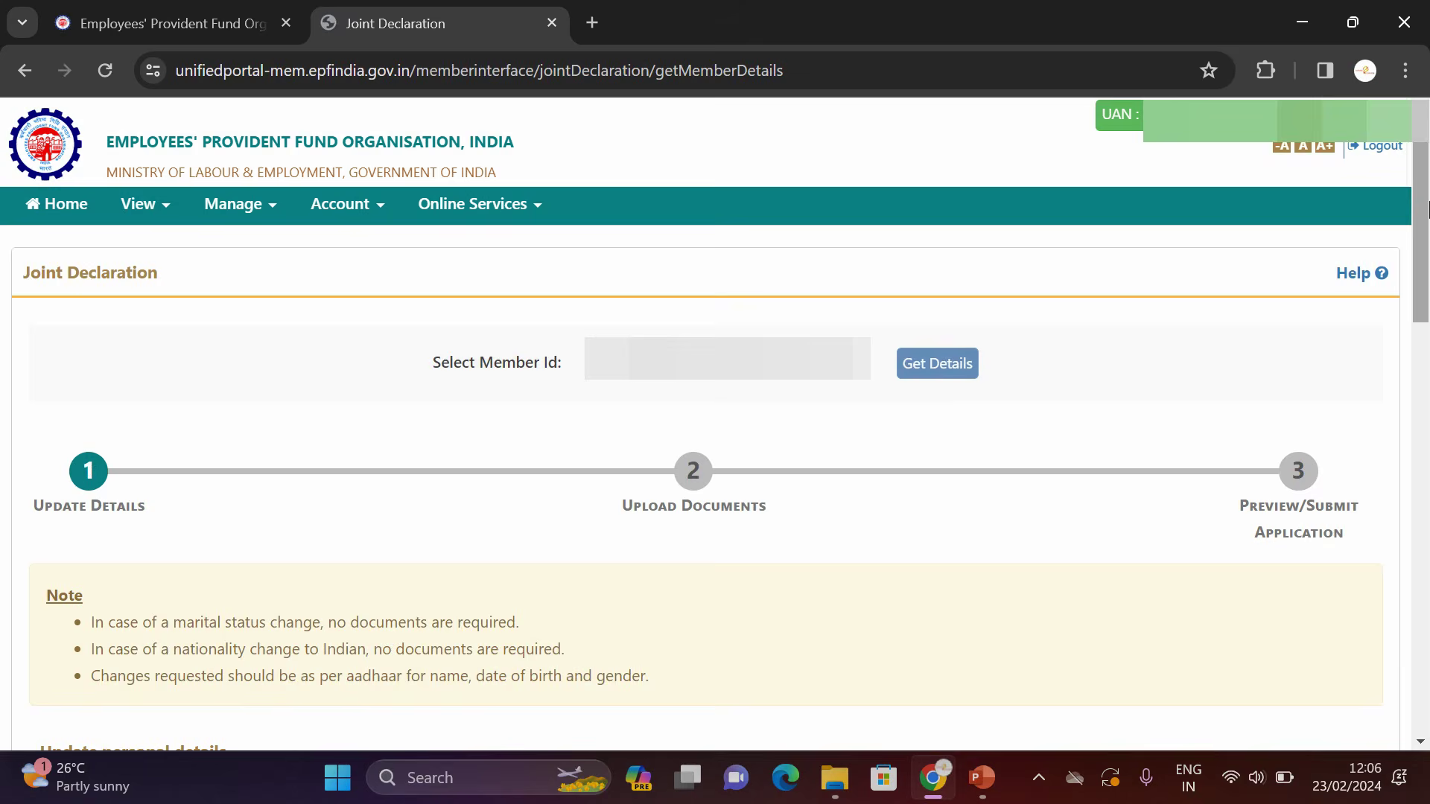
Step: Set the requested Date Of Joining EPF to 03/01/2020 in the service details
scroll(1428, 208, down, 6)
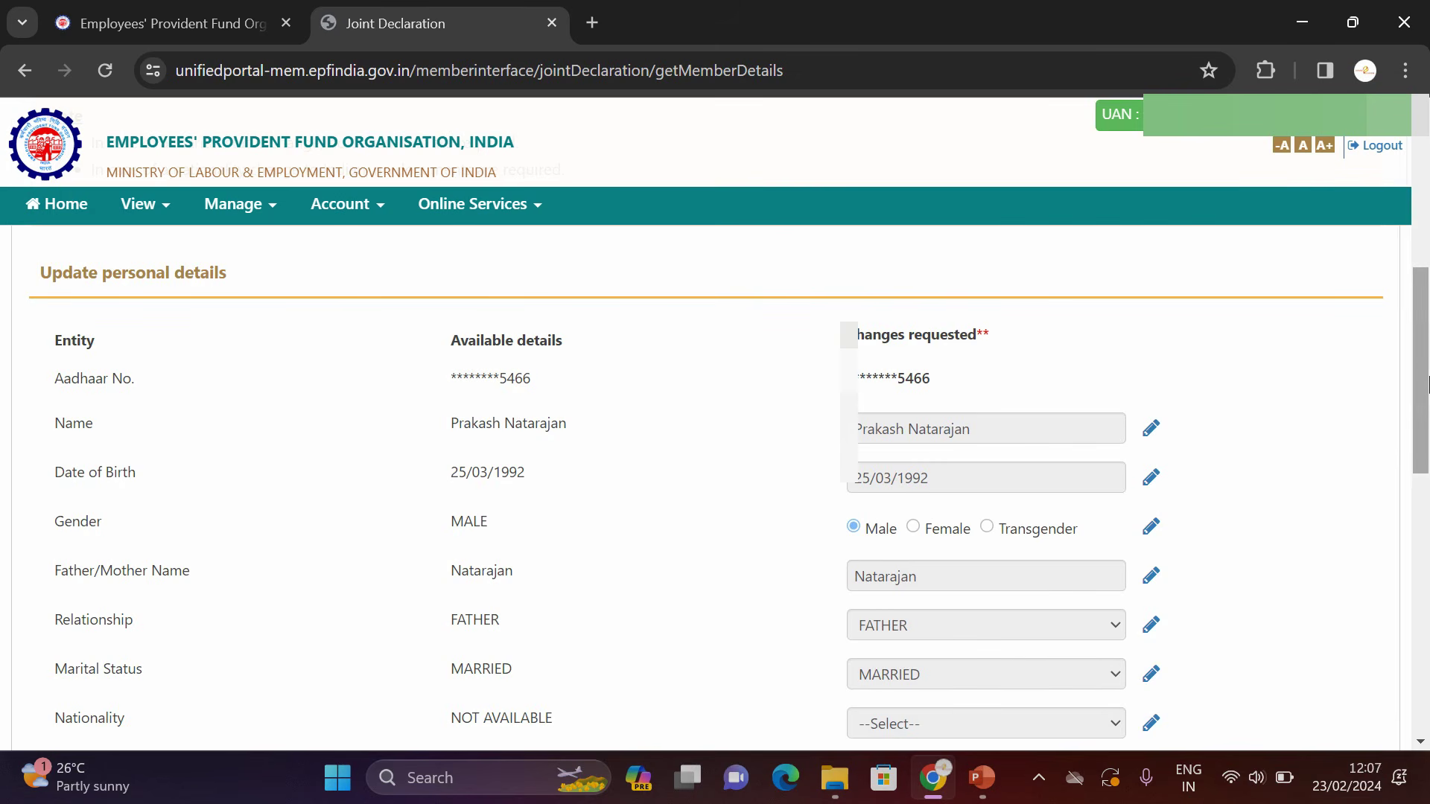
scroll(1426, 384, down, 6)
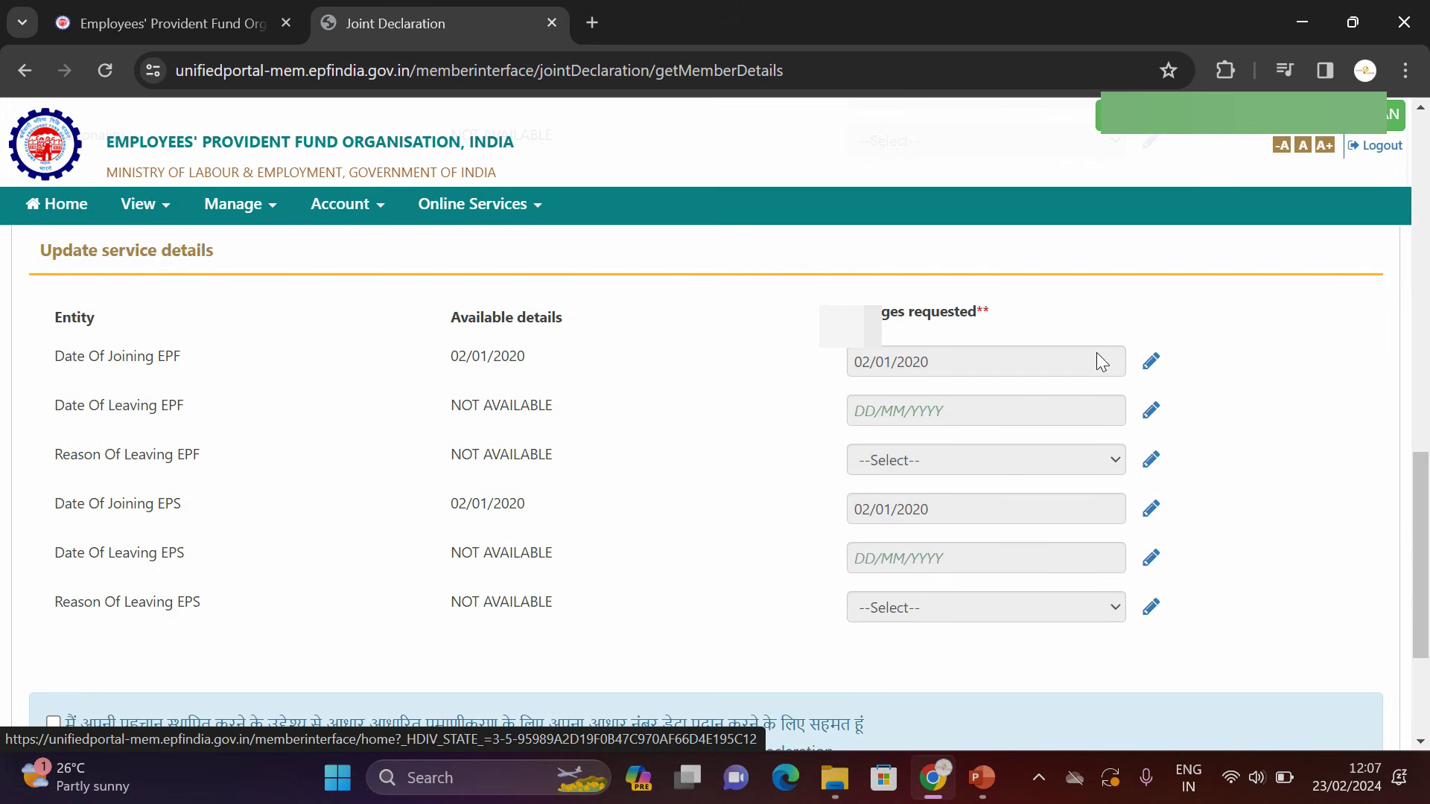
click(1152, 364)
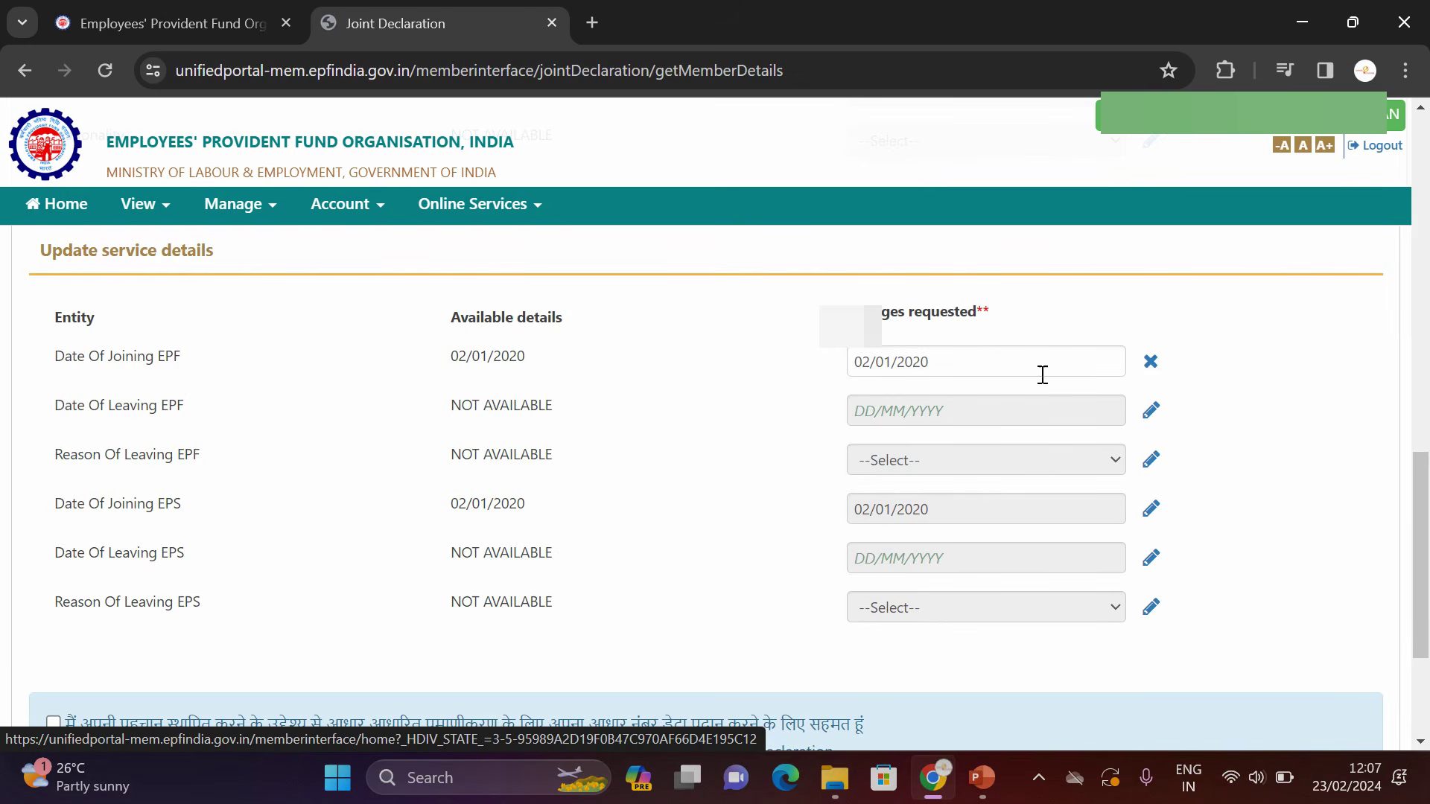
click(948, 367)
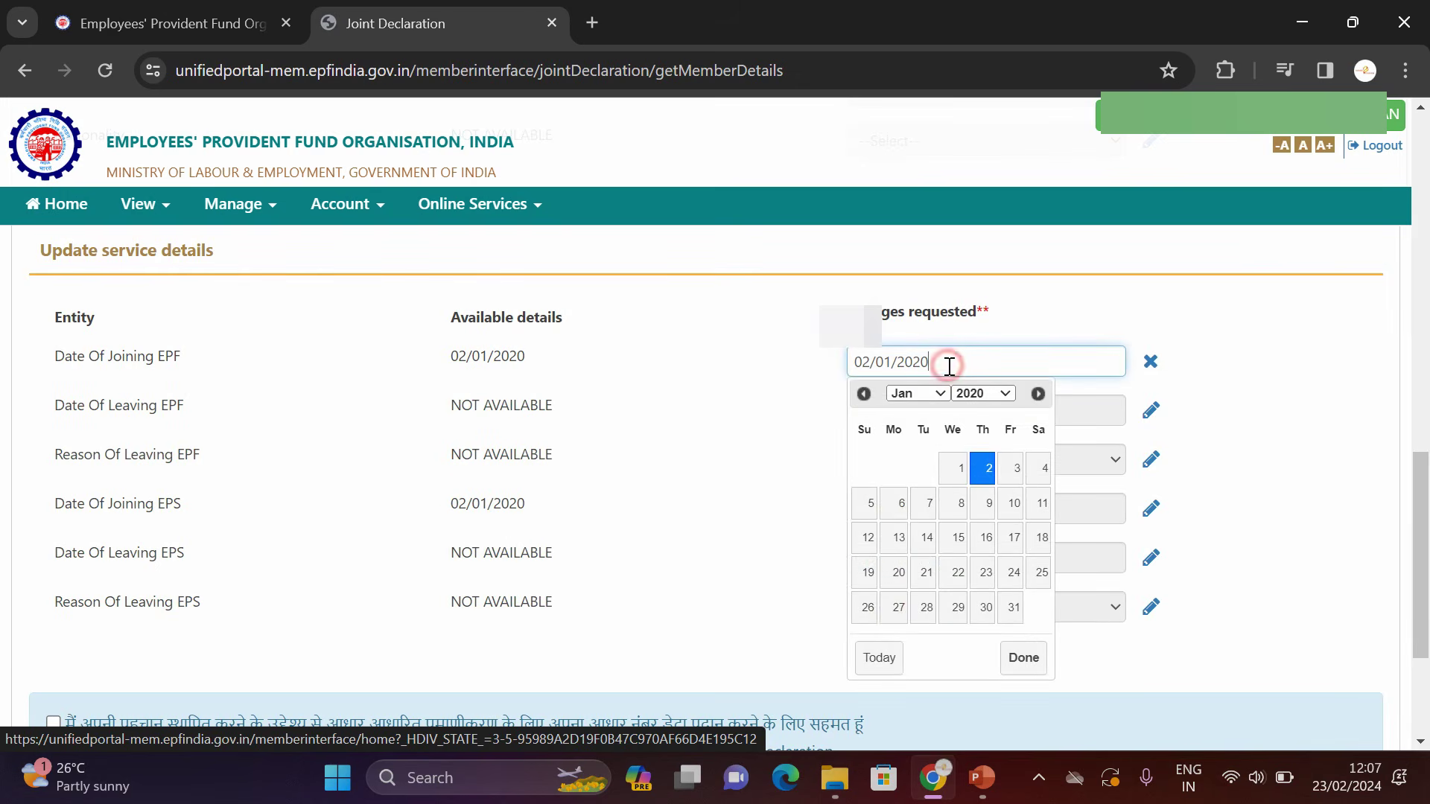
click(1017, 469)
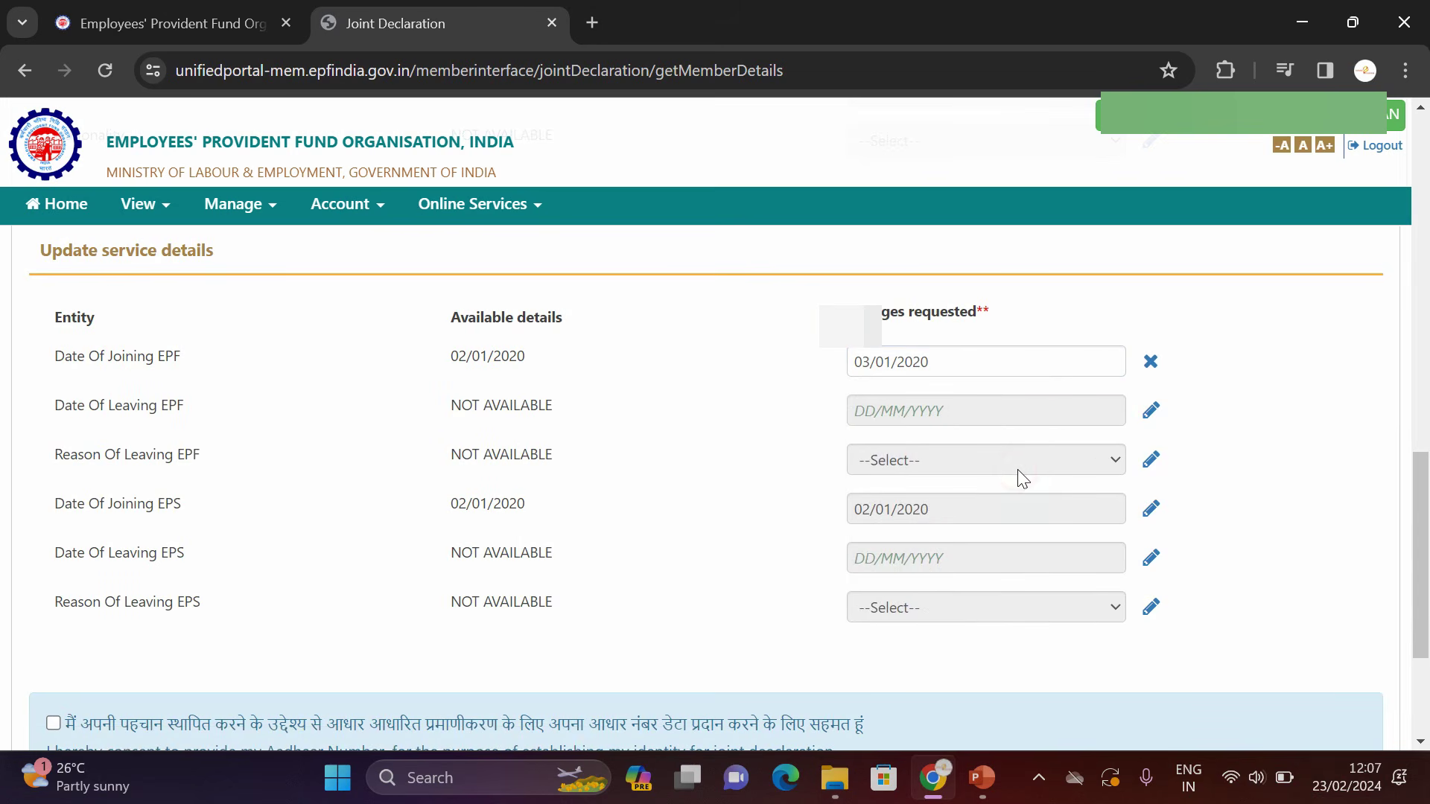
Step: Try to proceed with the requested change after giving the Aadhaar consent
drag(1423, 500, 1423, 575)
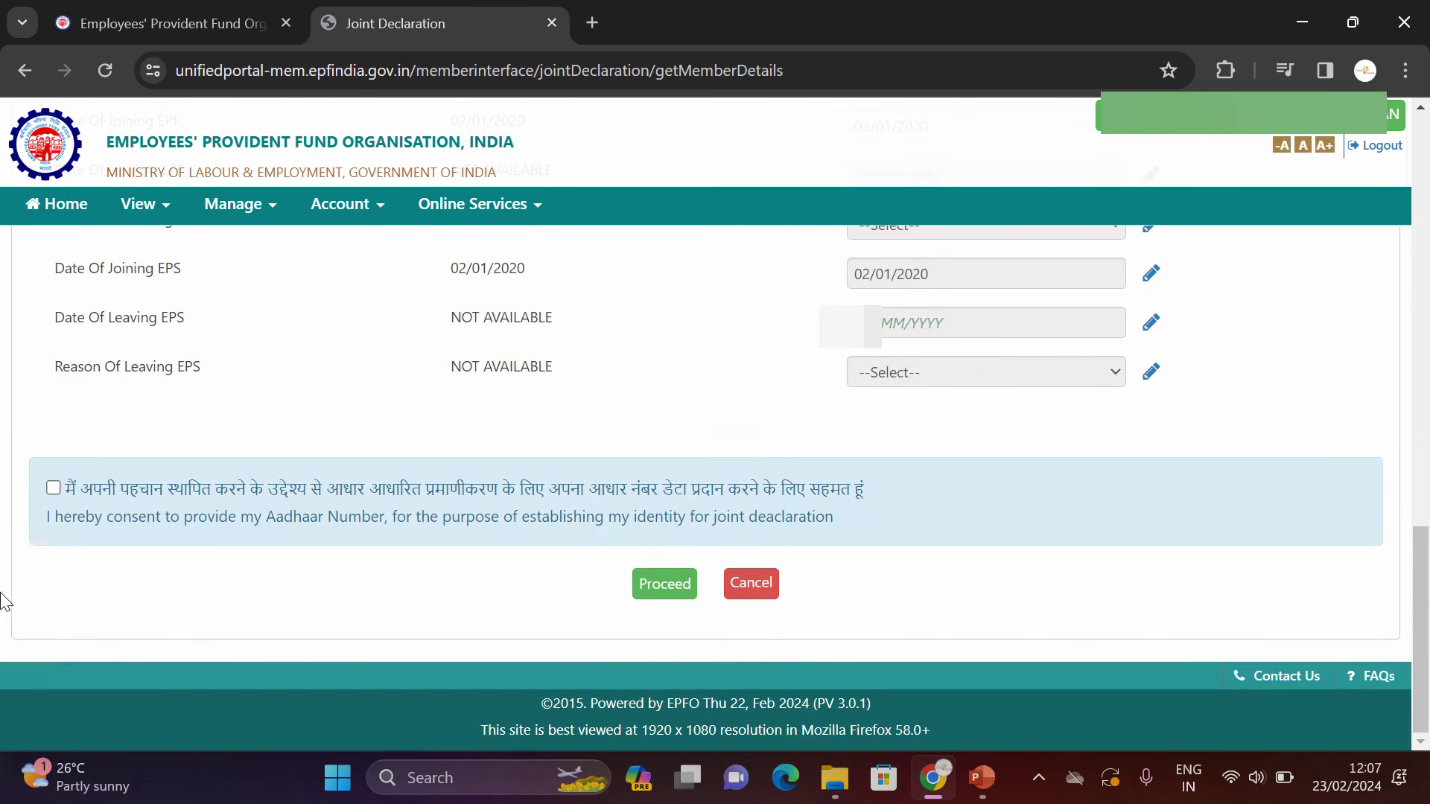
click(53, 488)
click(664, 588)
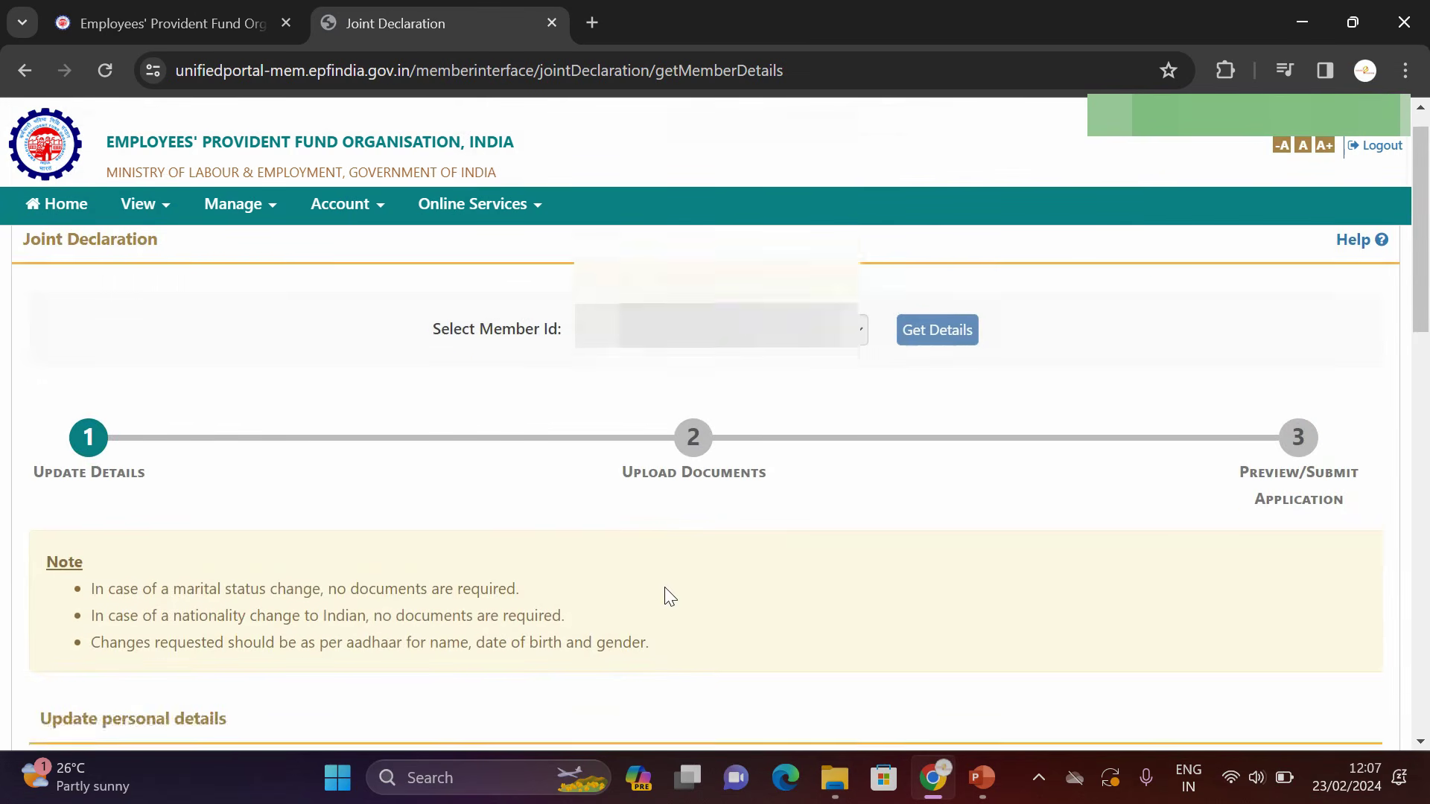
Step: Set the requested Nationality to Indian in the personal details
click(1422, 281)
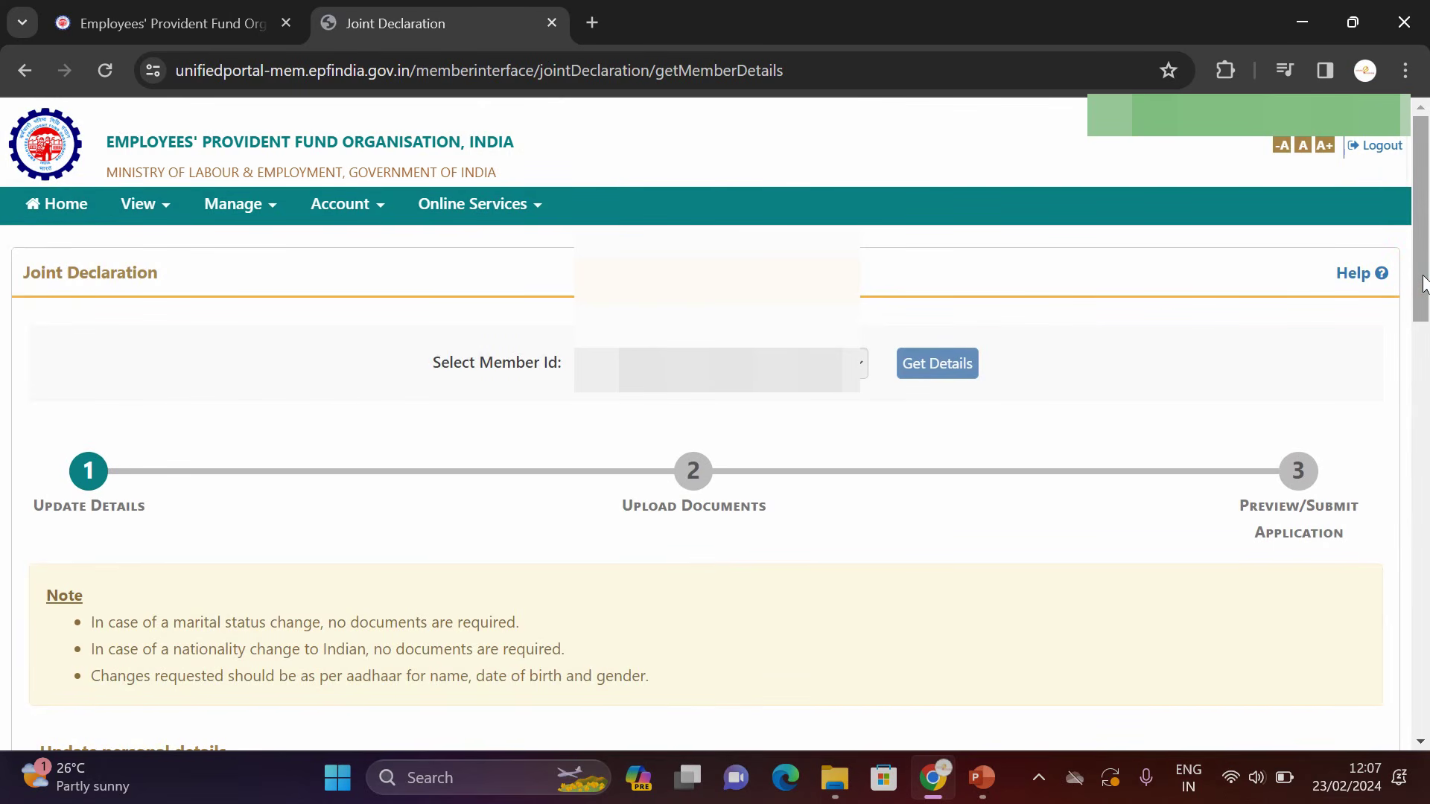
click(1422, 281)
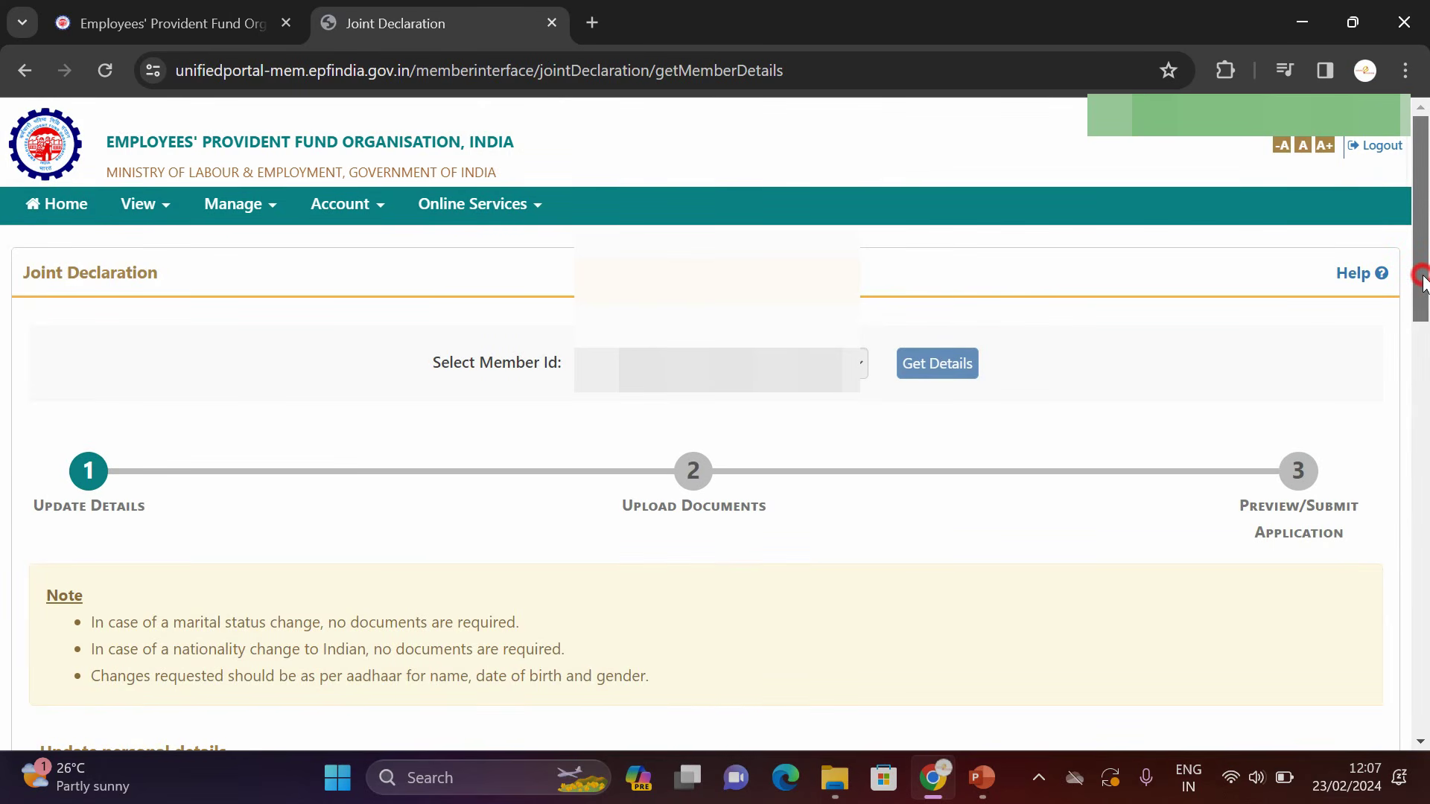
drag(1422, 281, 1422, 486)
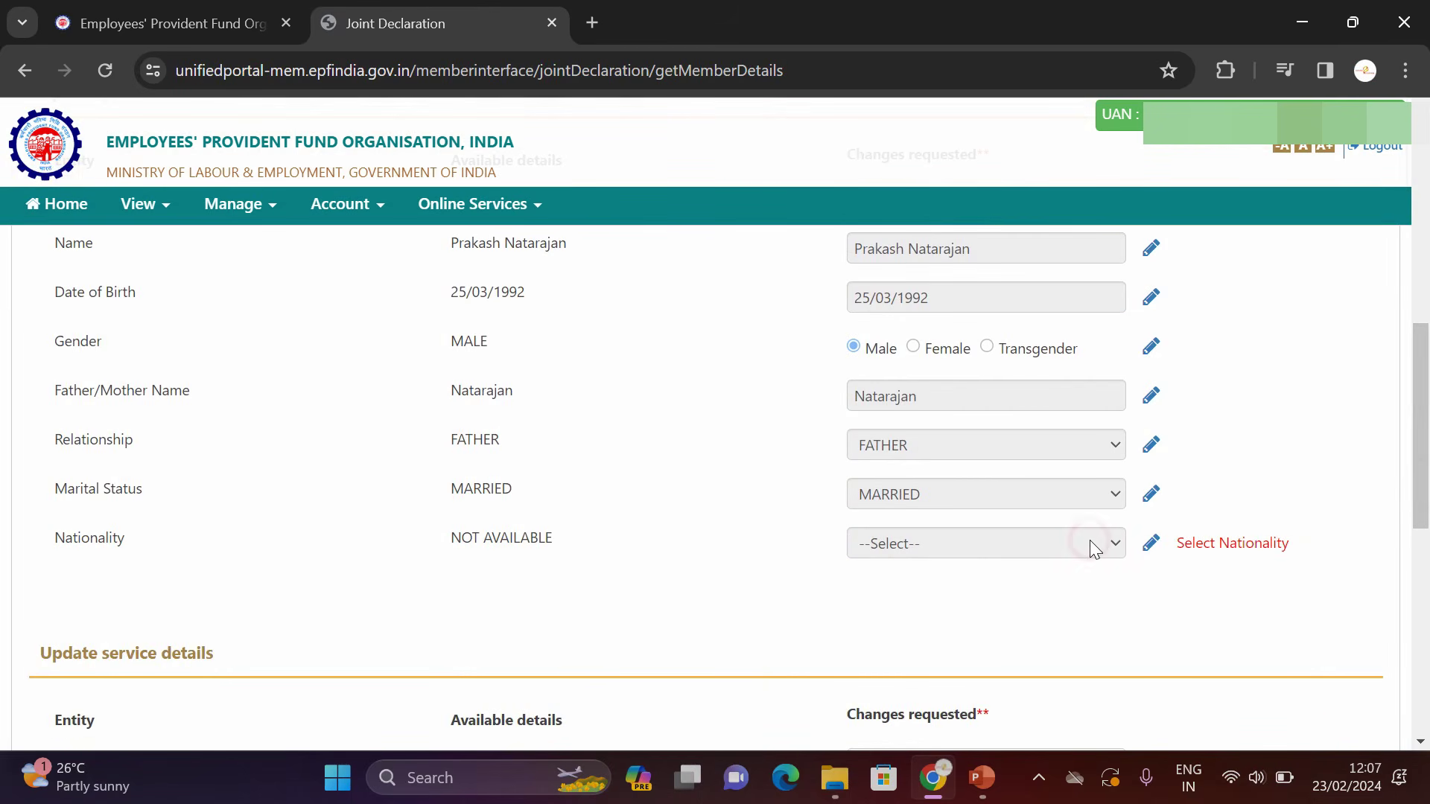
click(1150, 543)
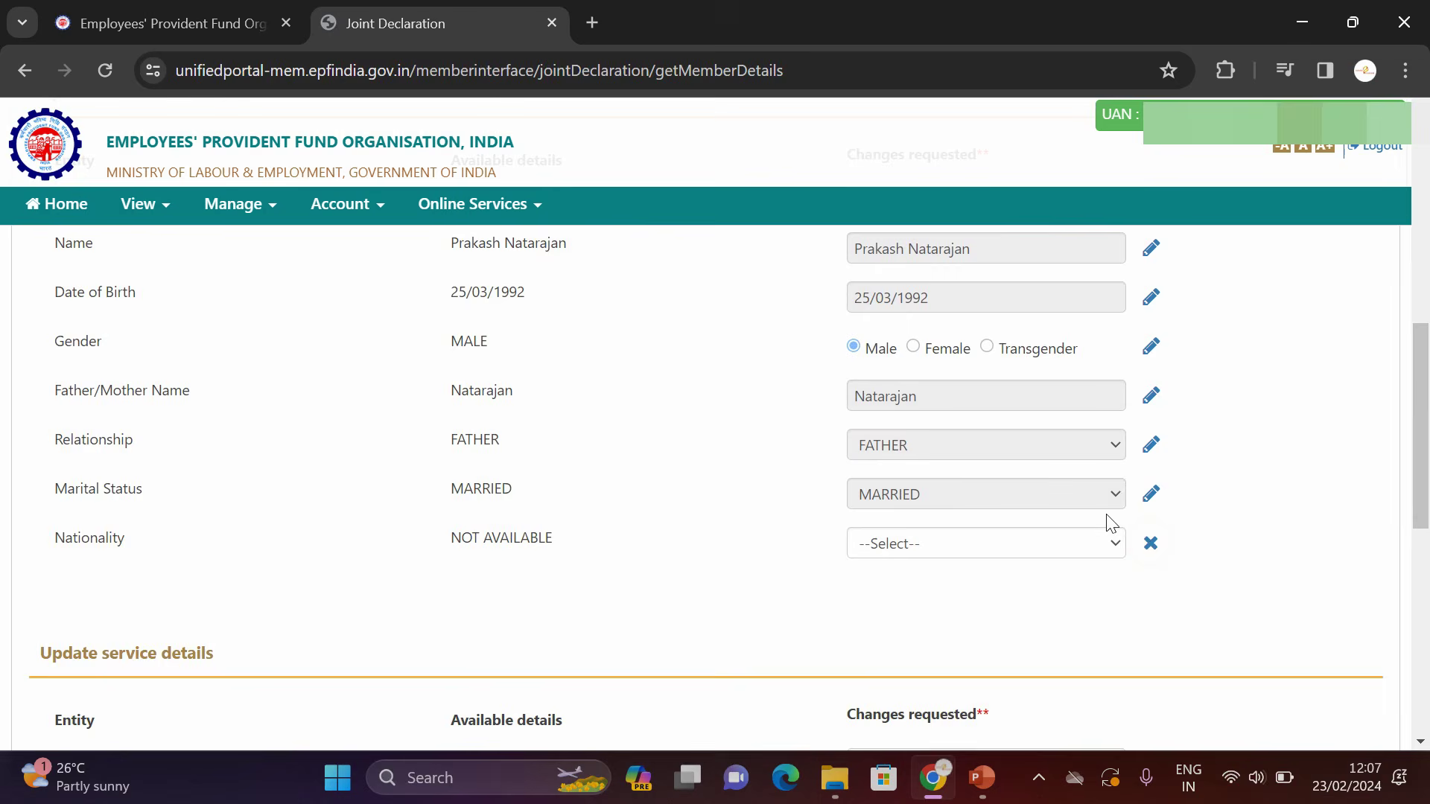
click(930, 541)
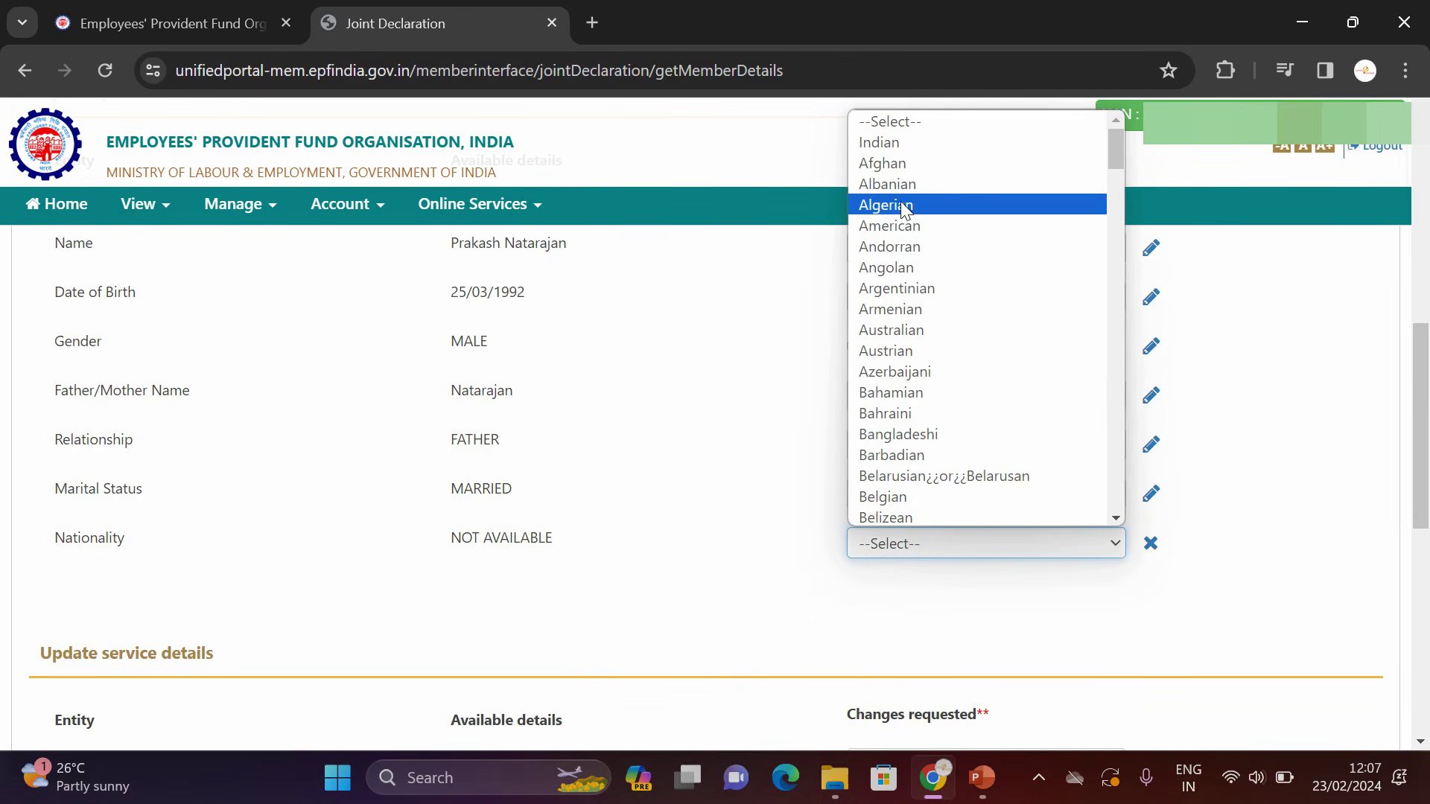
click(890, 142)
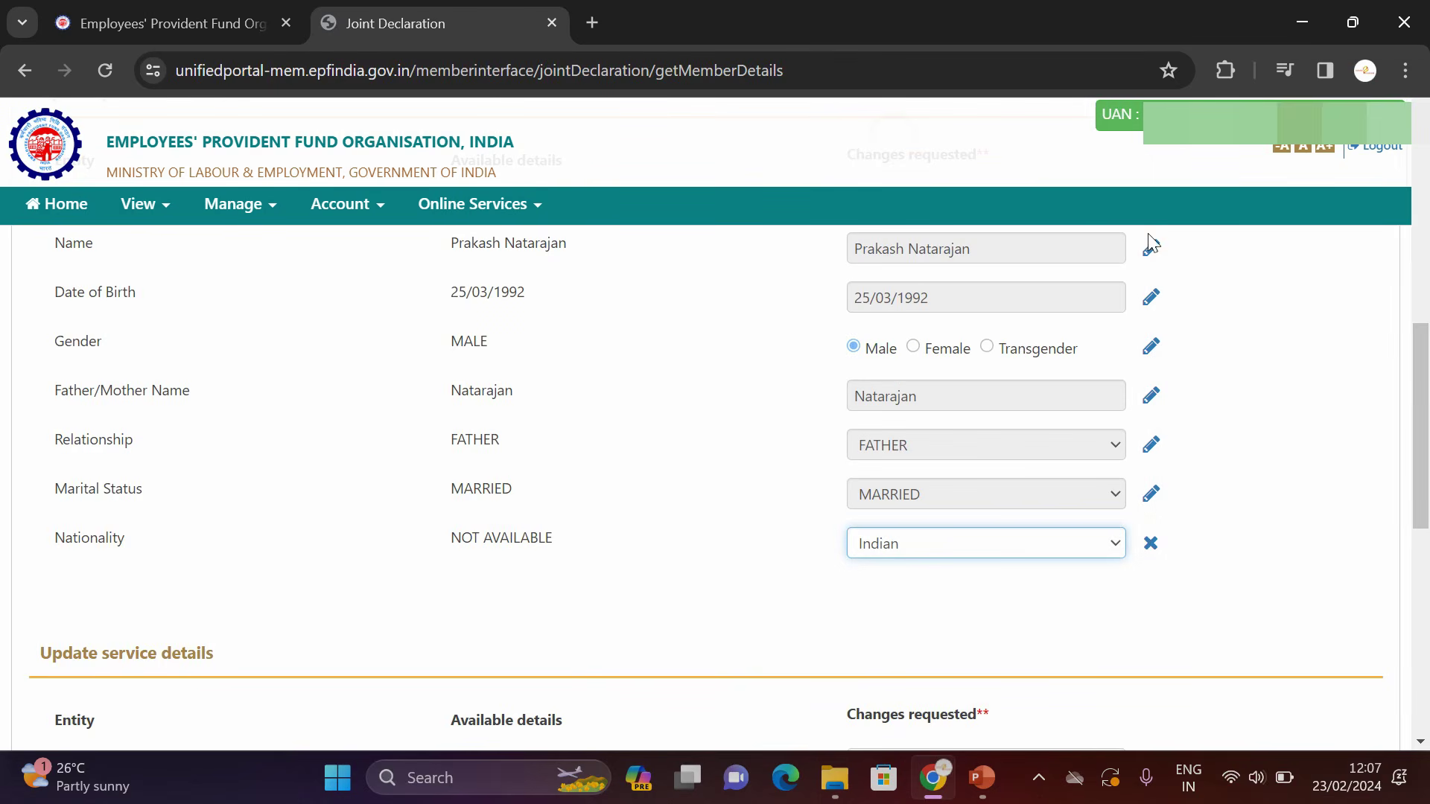
Step: Set the requested Date Of Joining EPS to 03/01/2020 in the service details
click(1422, 340)
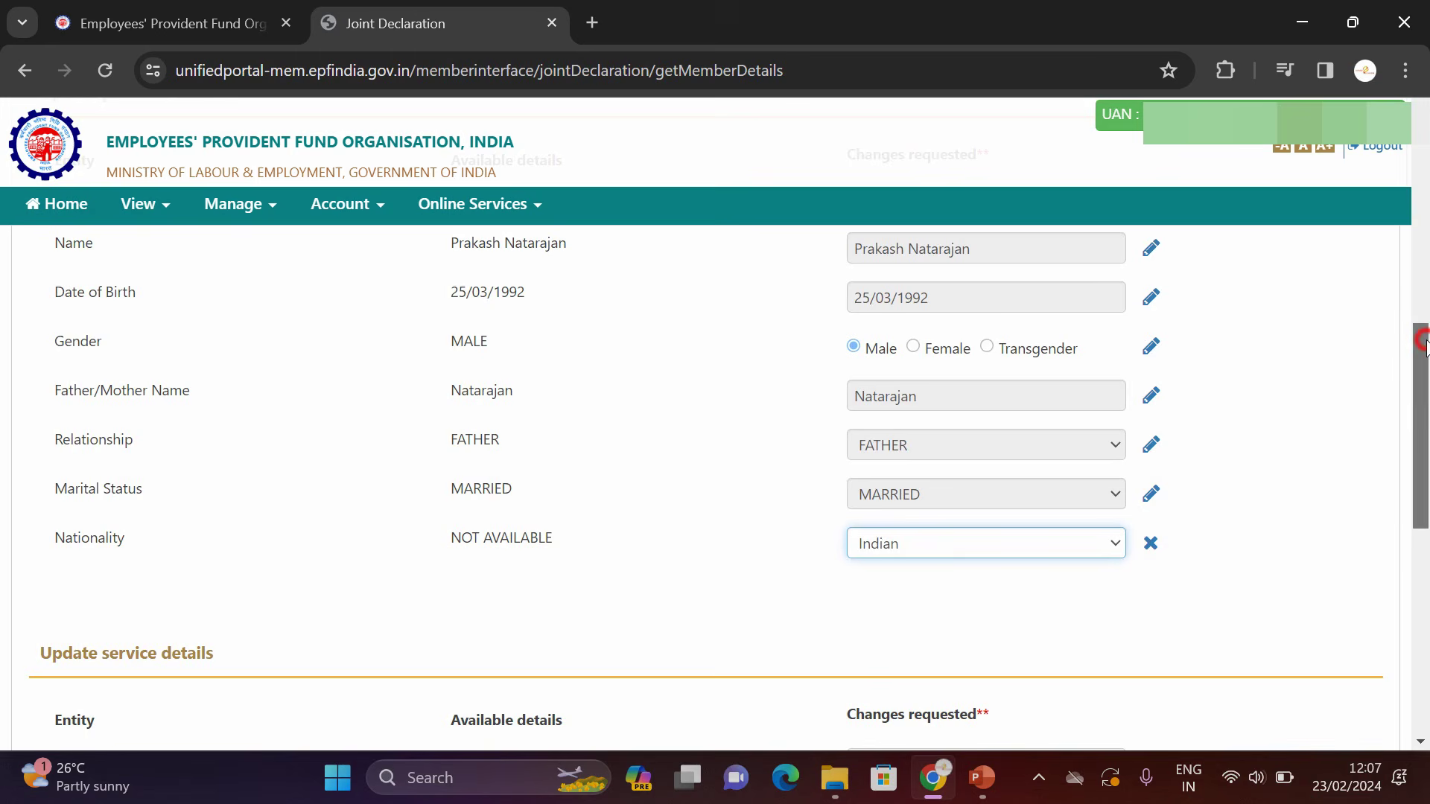
drag(1422, 340, 1423, 512)
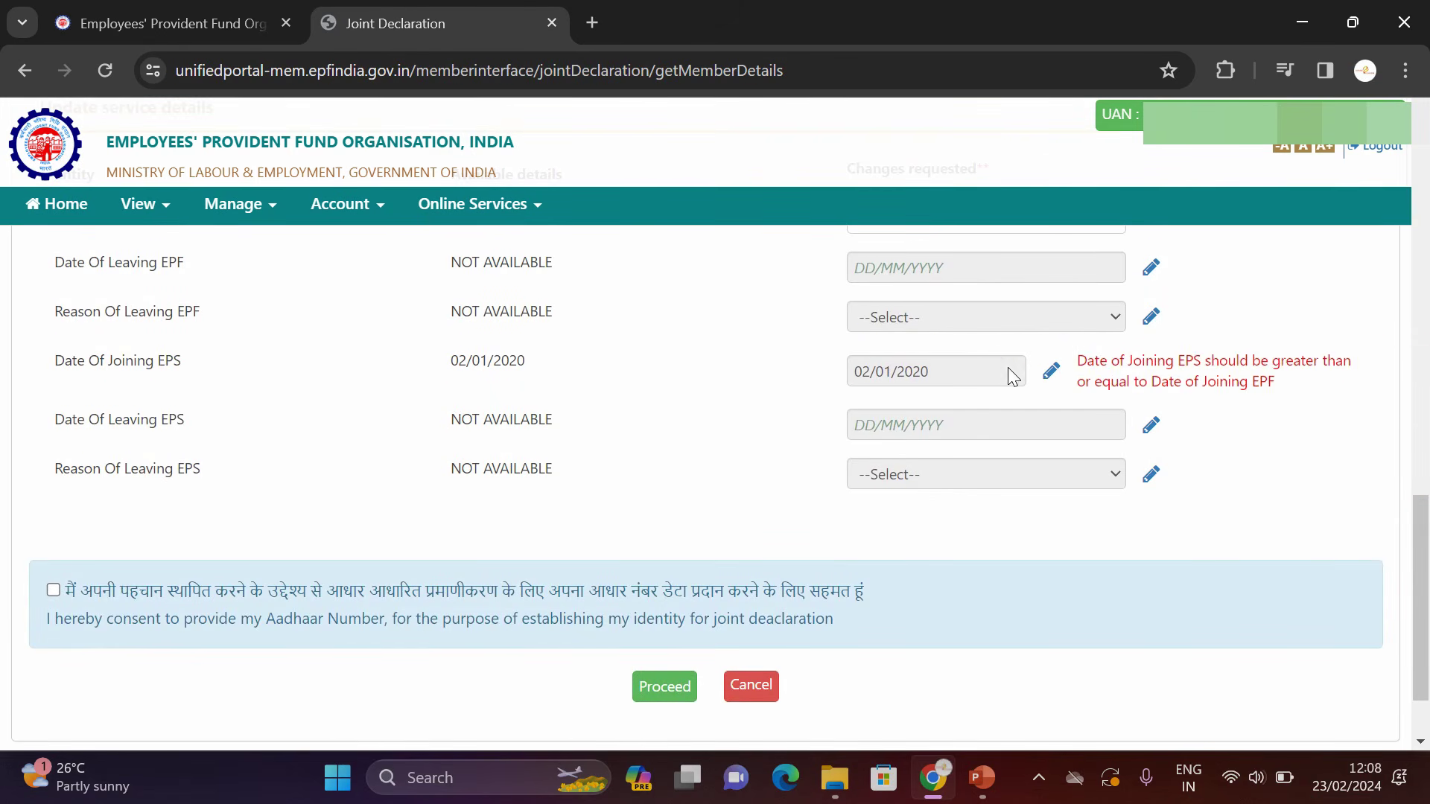
click(1051, 371)
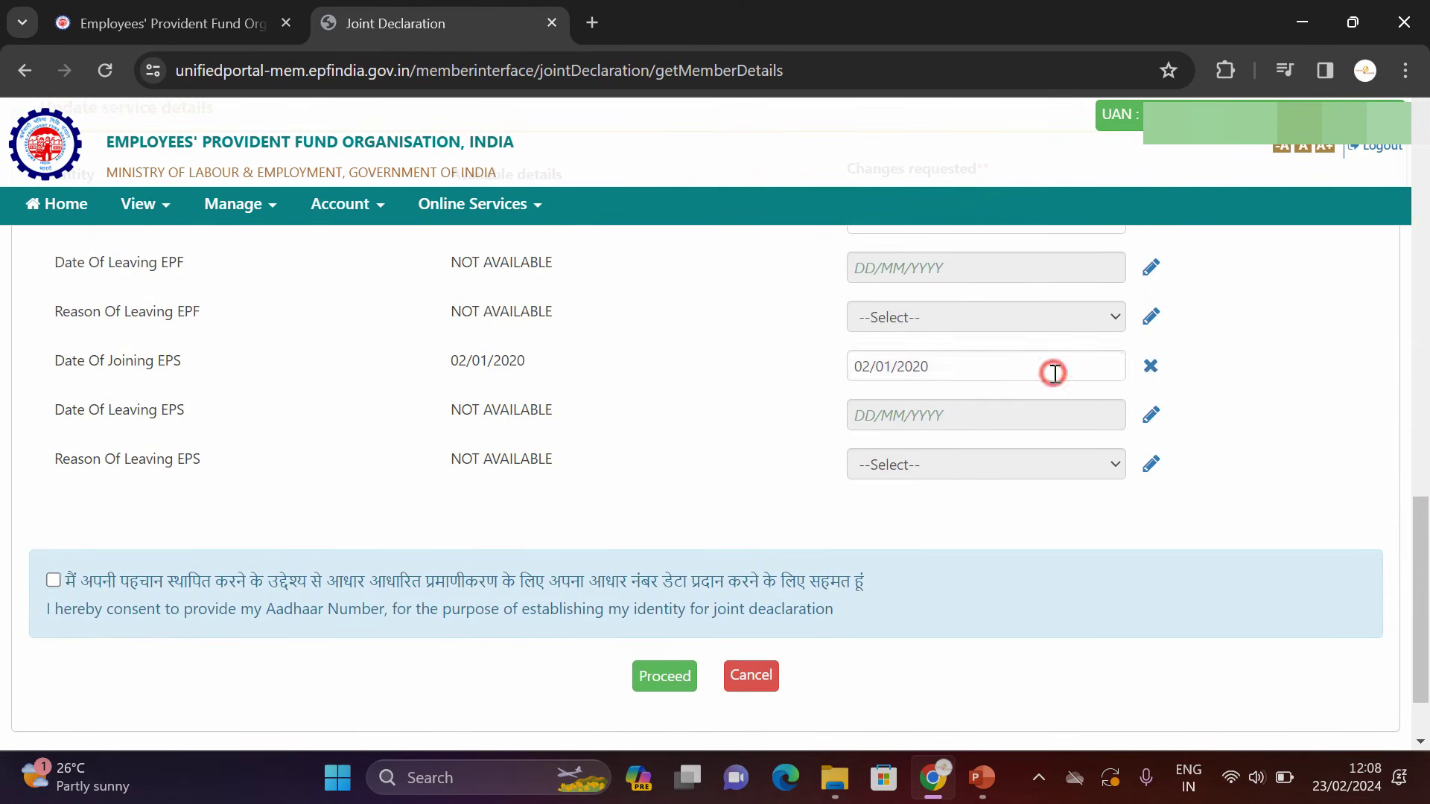
click(1056, 364)
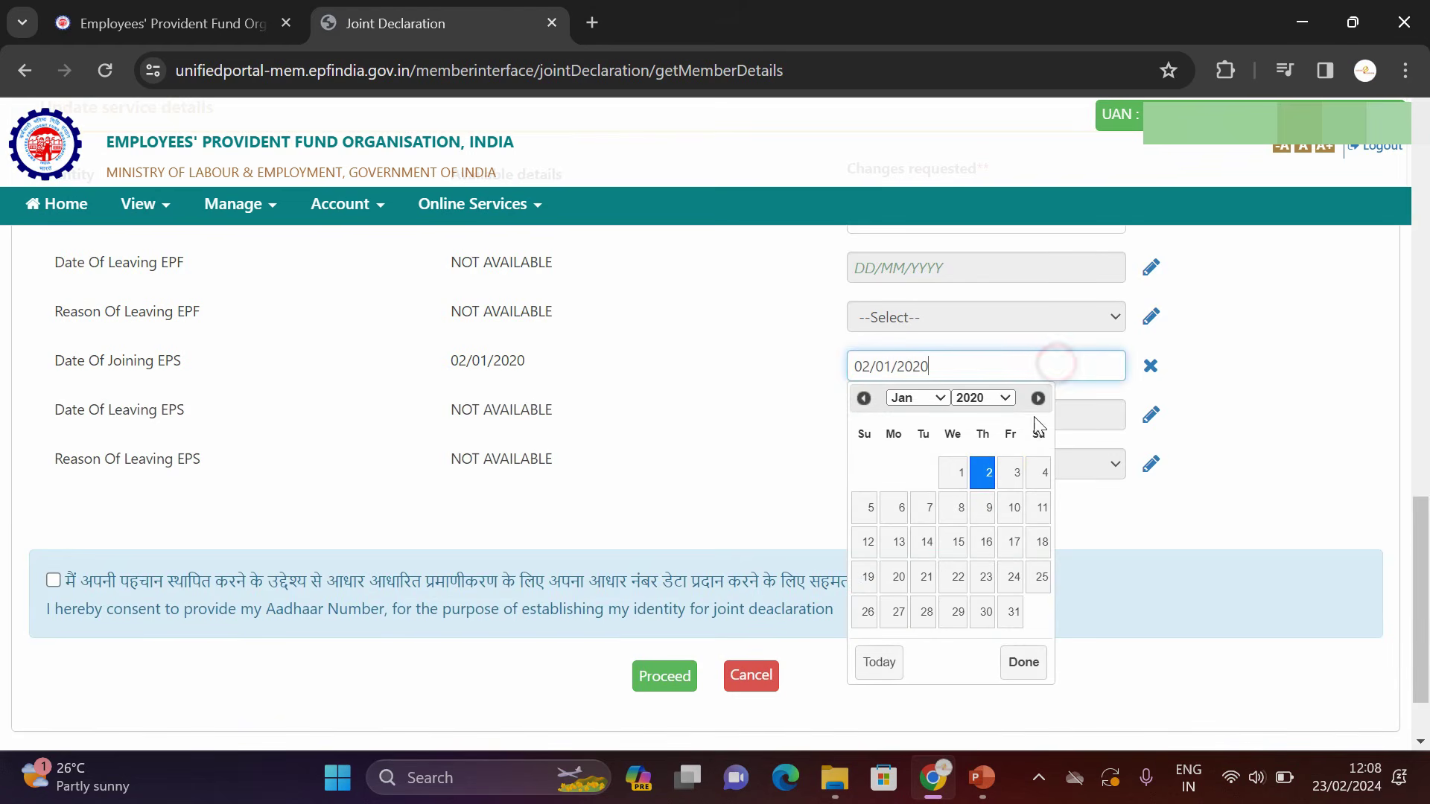
click(1011, 476)
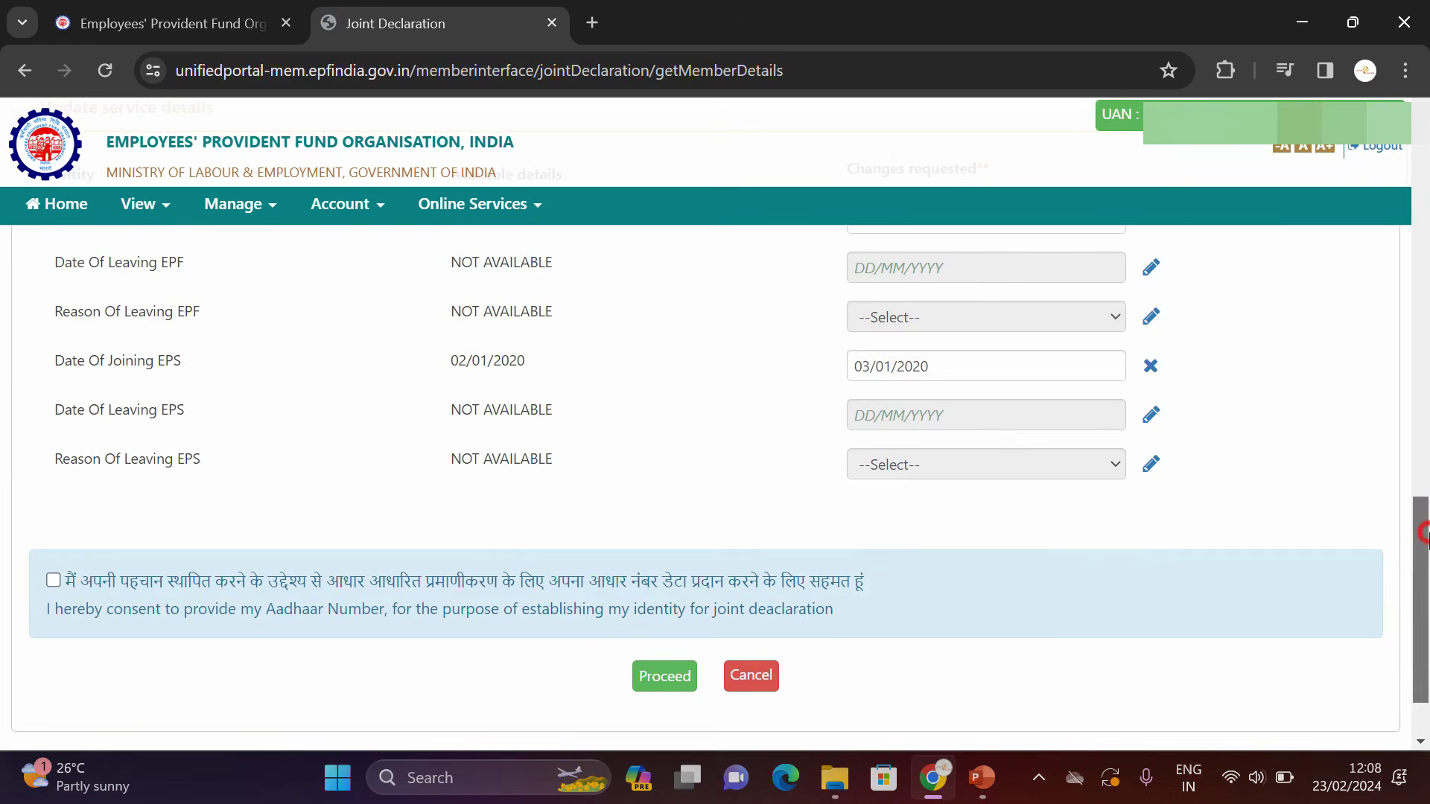
Step: Review the requested service dates, give the Aadhaar consent and proceed to the document upload stage
drag(1422, 531, 1423, 484)
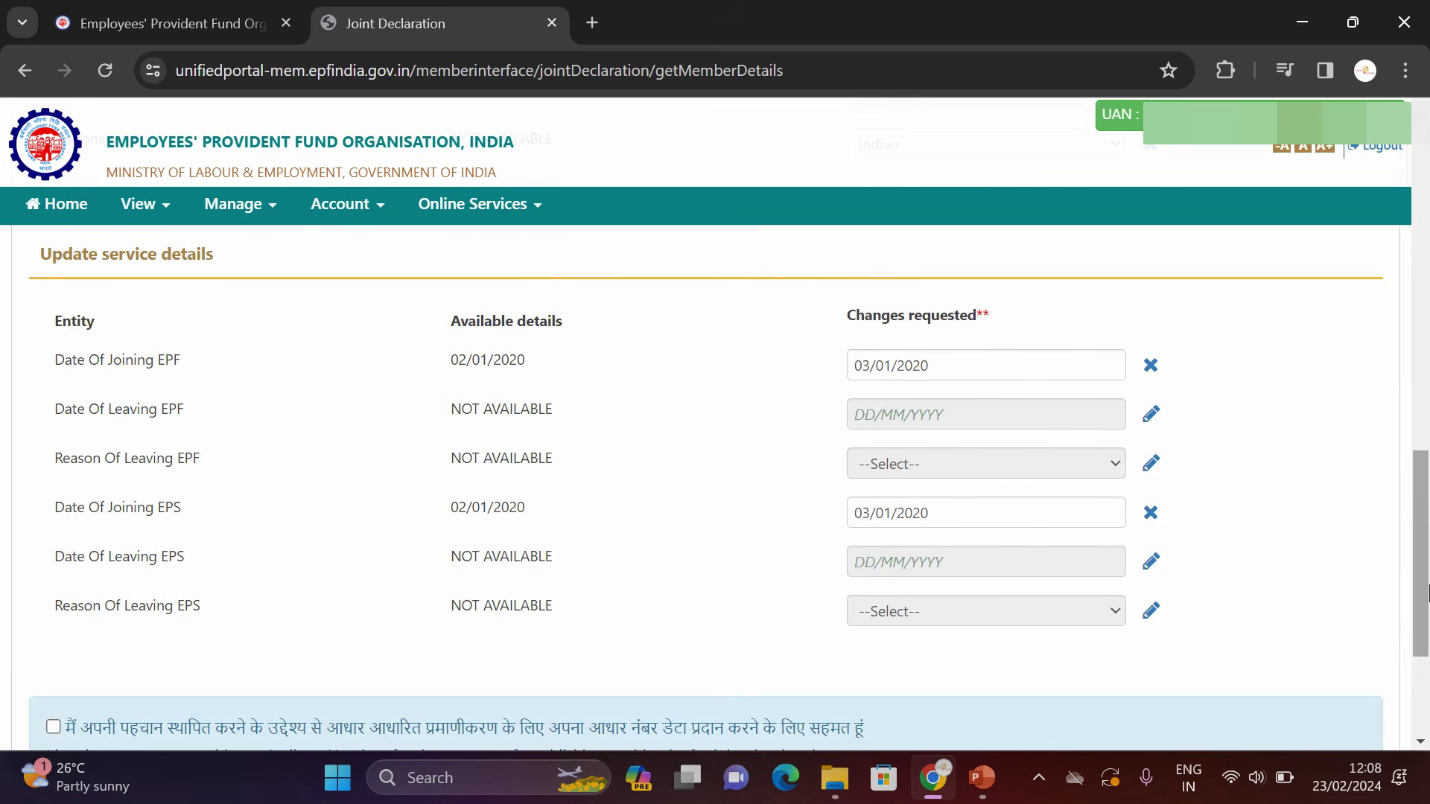
drag(1424, 543, 1424, 575)
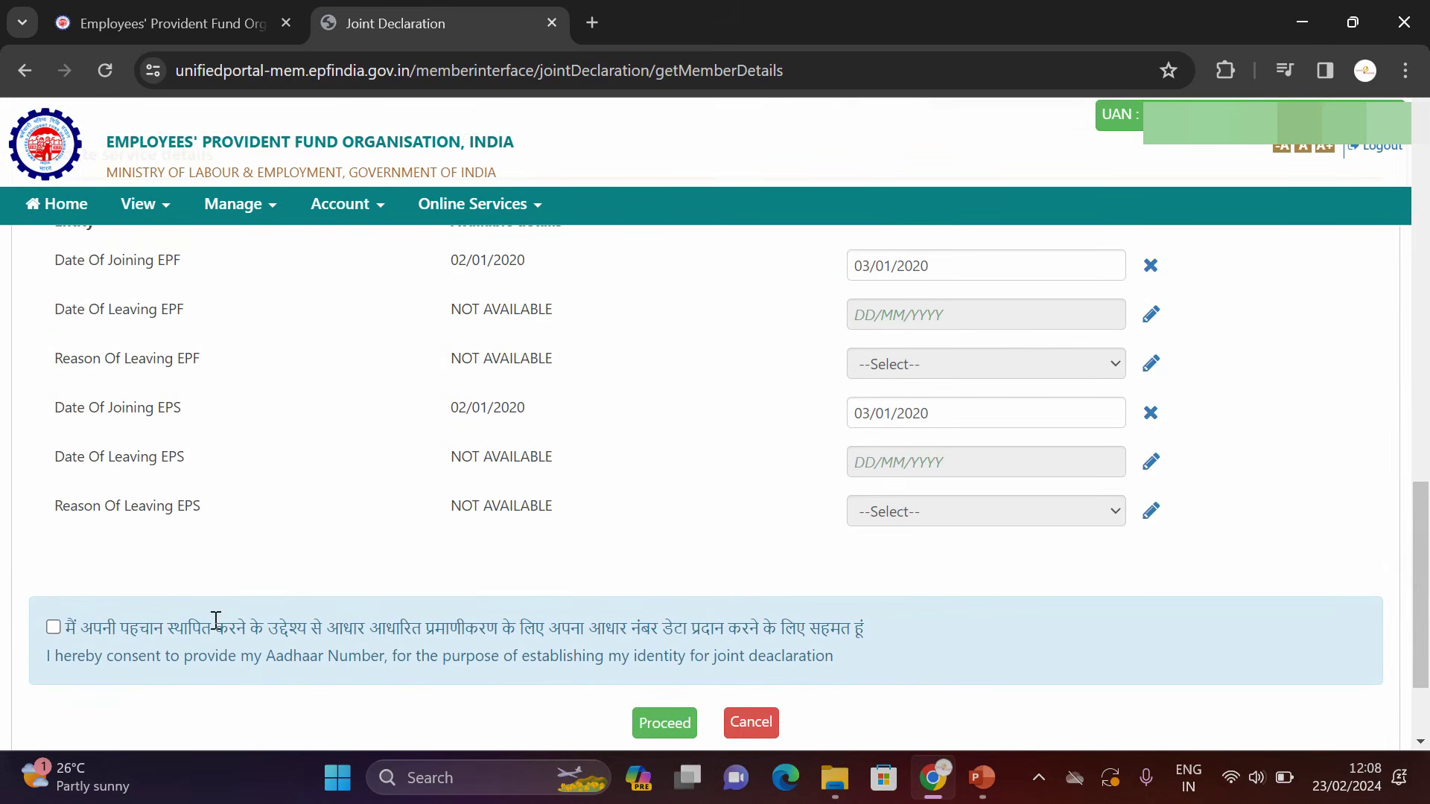
click(676, 724)
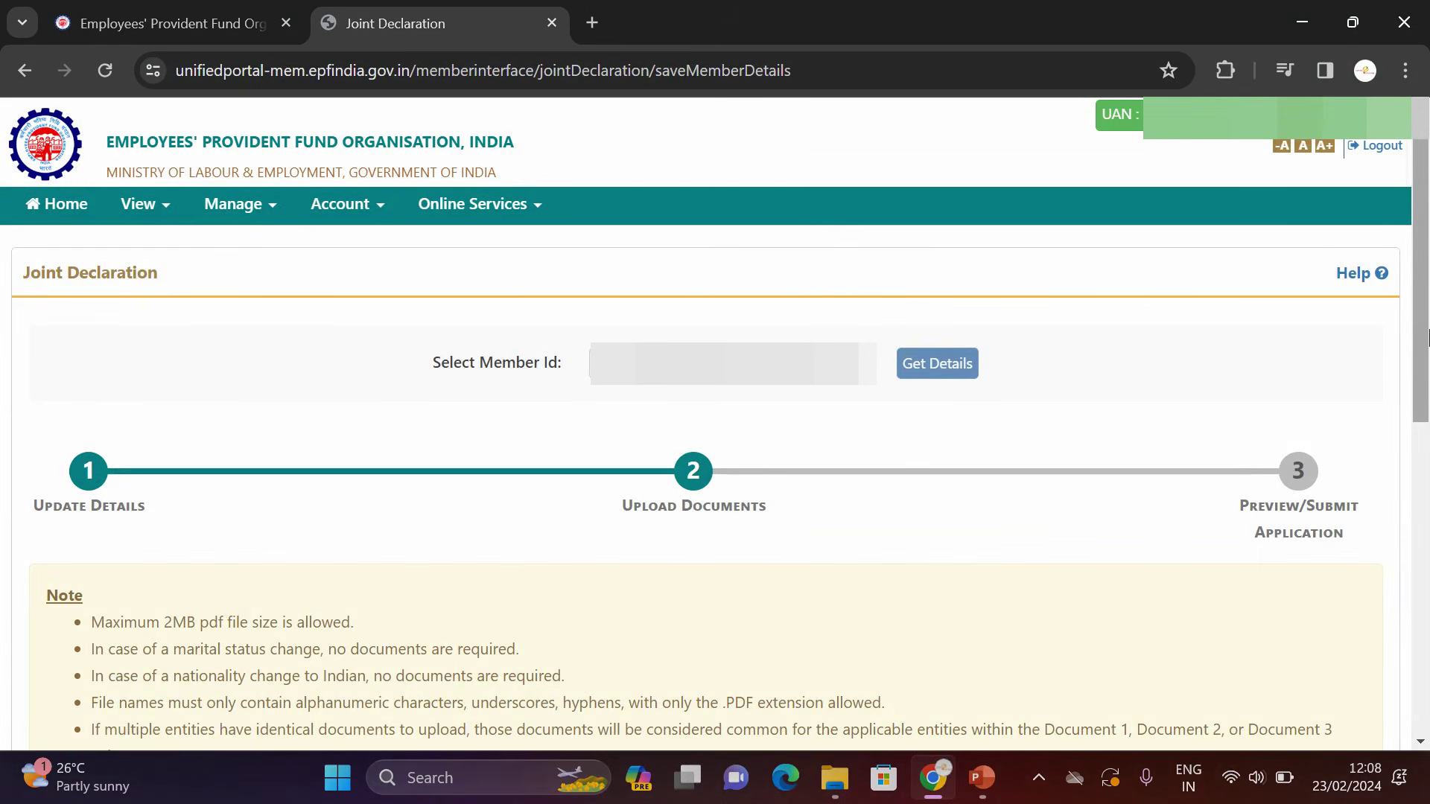
Step: Choose the appointment letter or other establishment-maintained document as Document 1 for the Date of Joining EPF change
drag(1423, 323, 1423, 584)
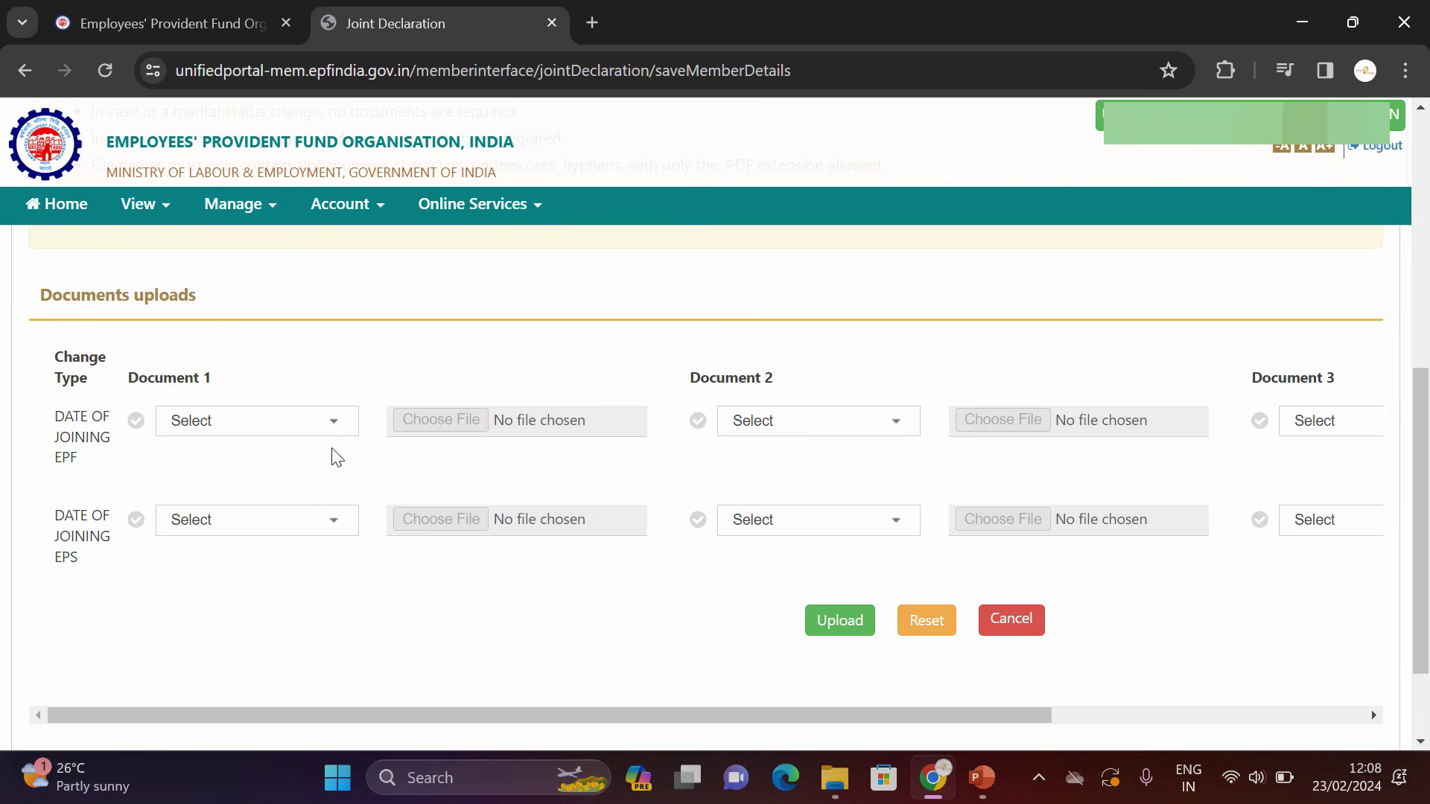
click(290, 435)
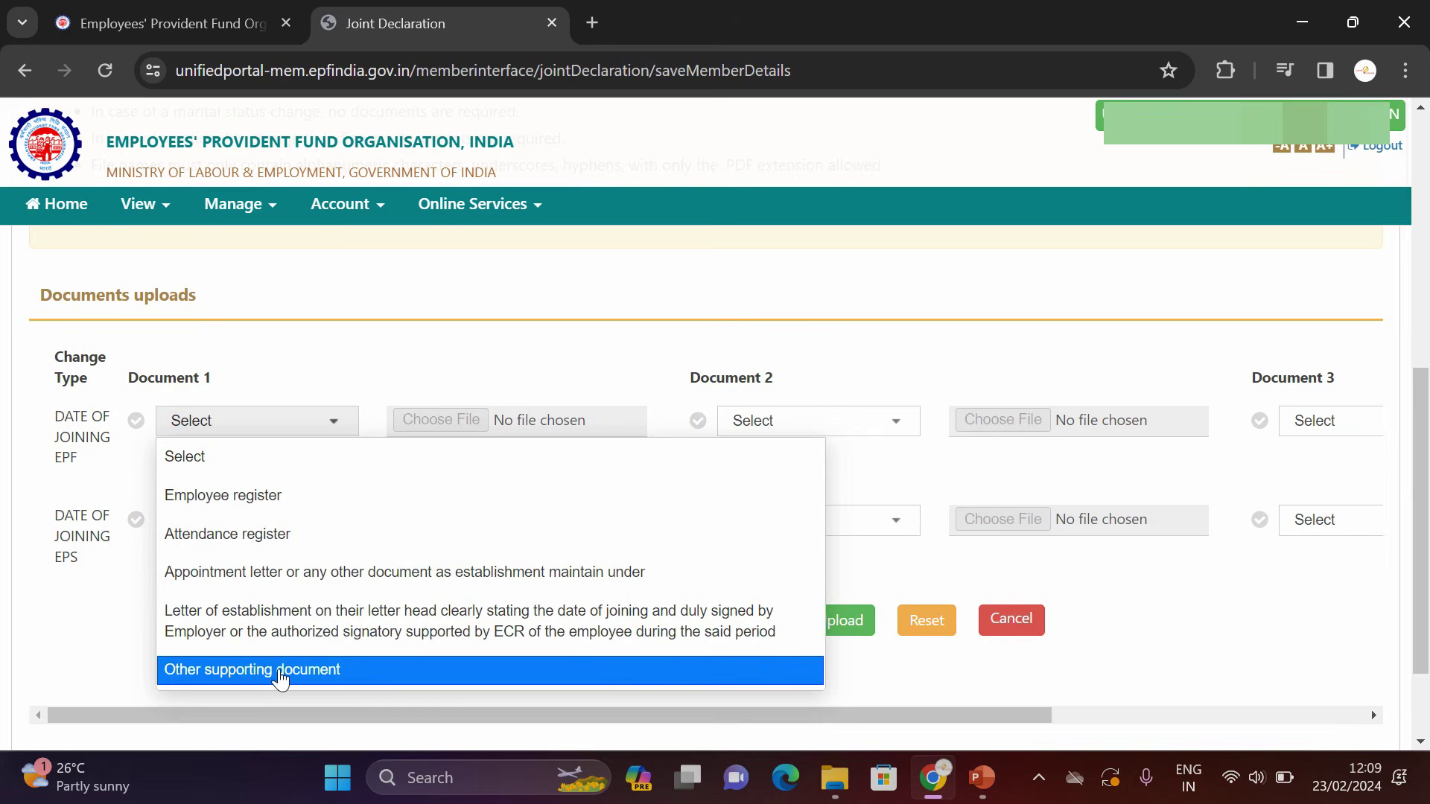
click(332, 573)
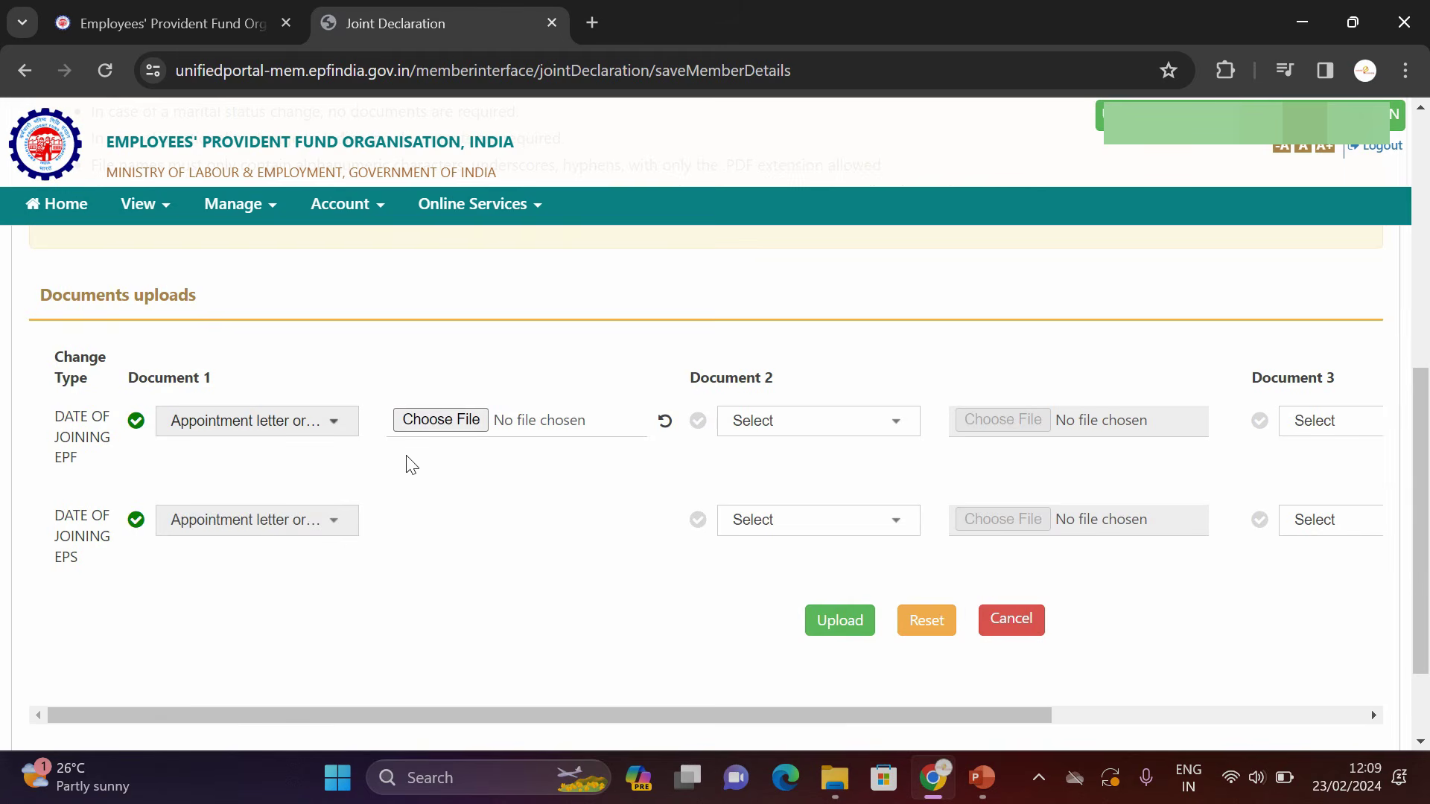
Step: For the Date of Joining EPF change, choose Attendance register as Document 2 and the establishment's letterhead letter supported by ECR as Document 3
click(796, 426)
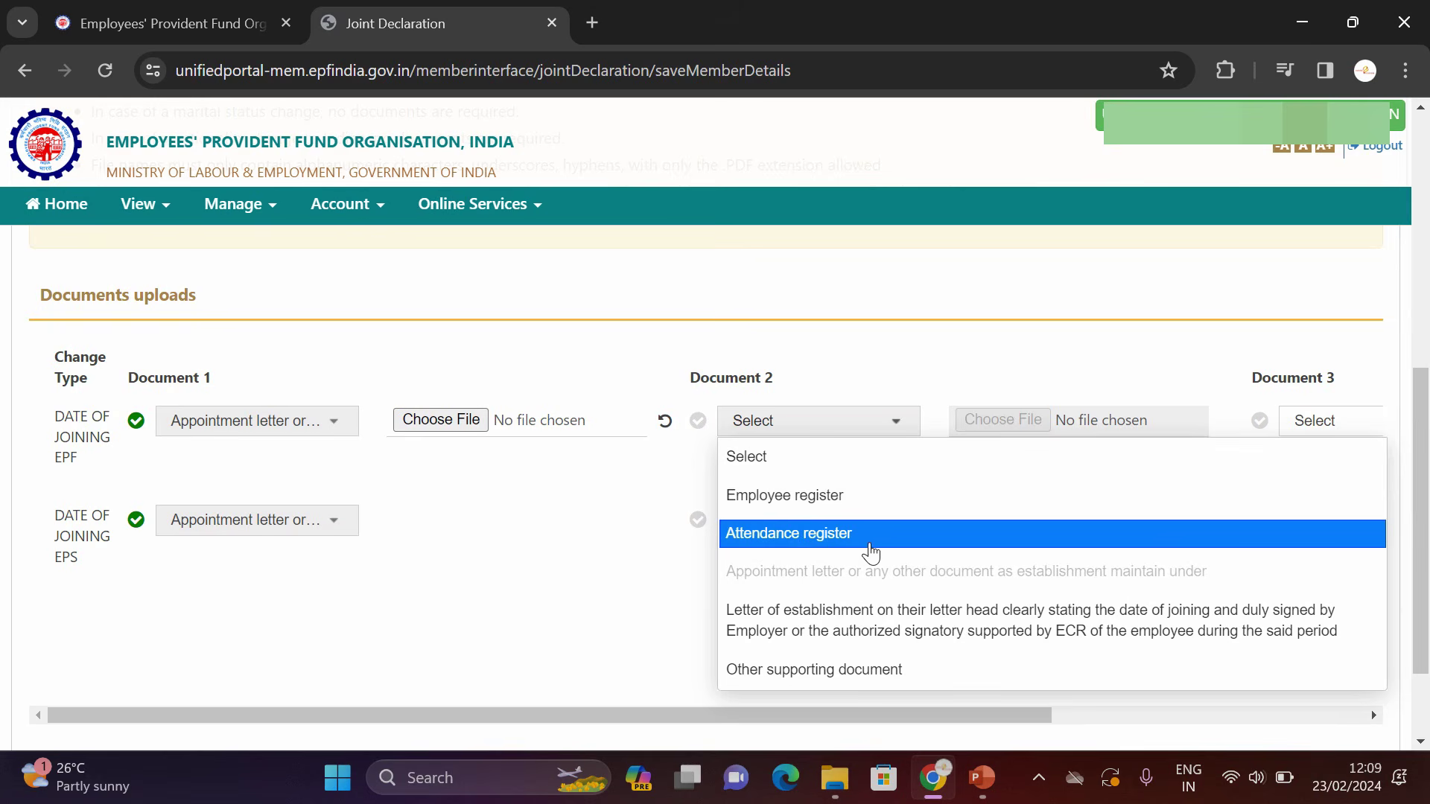
click(811, 535)
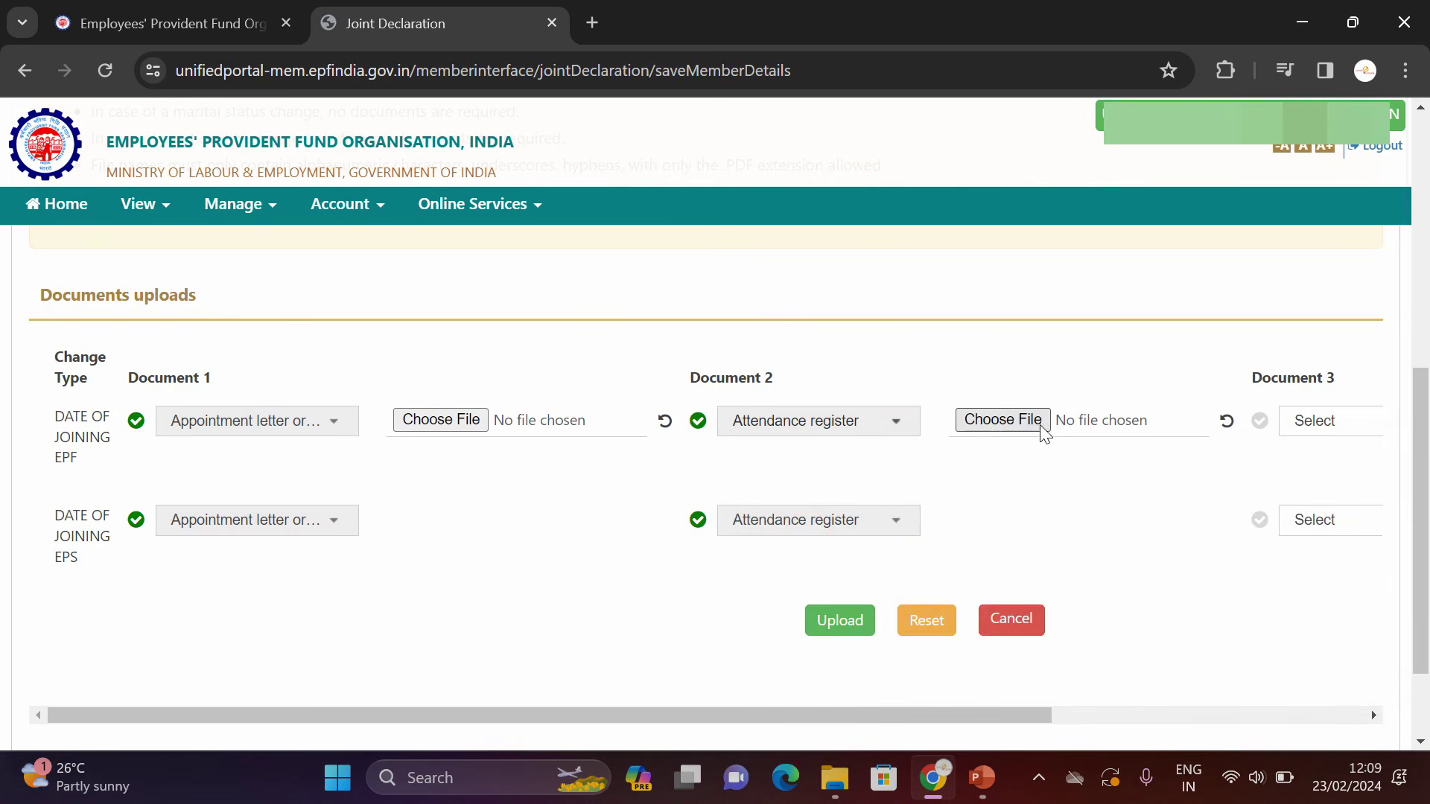
click(1279, 414)
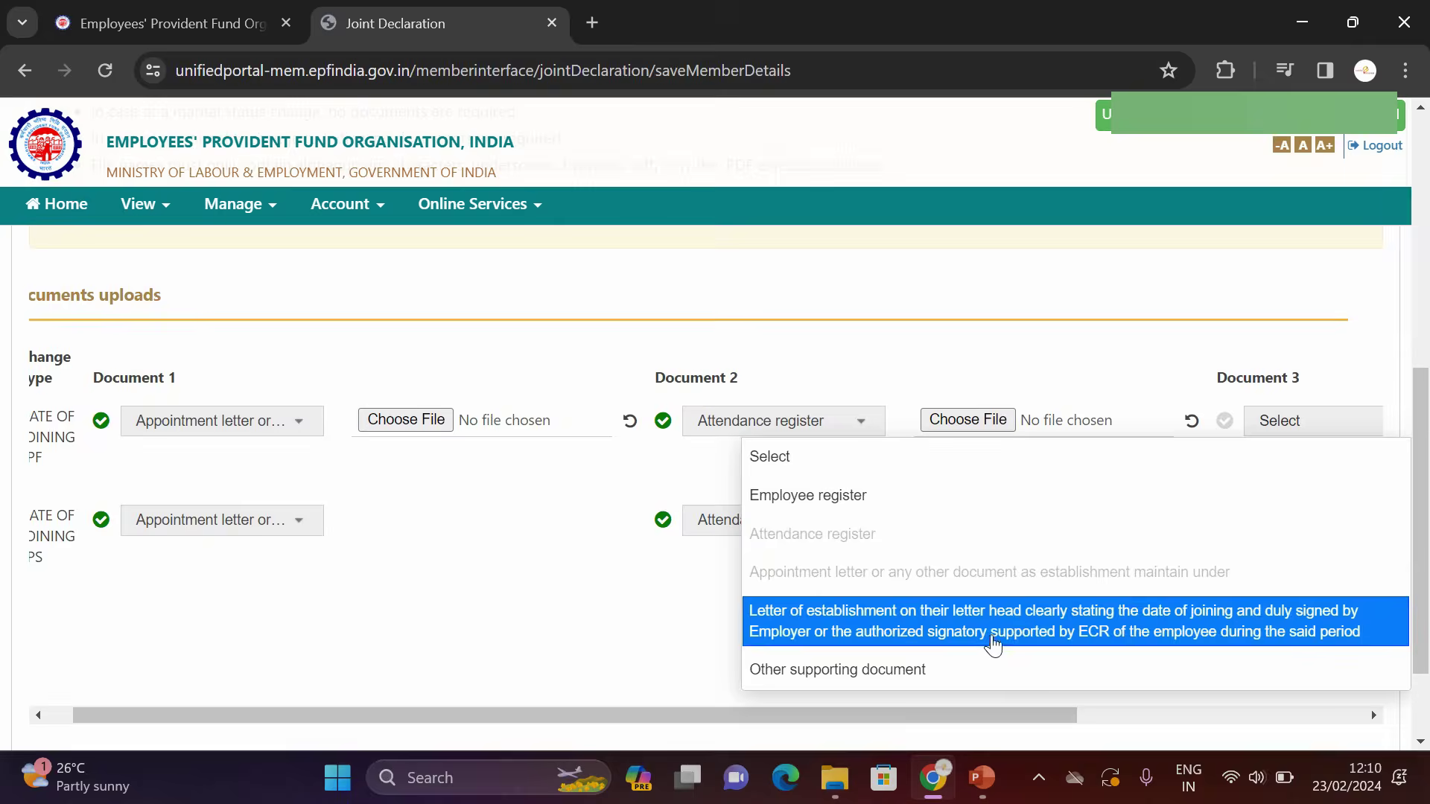
click(940, 633)
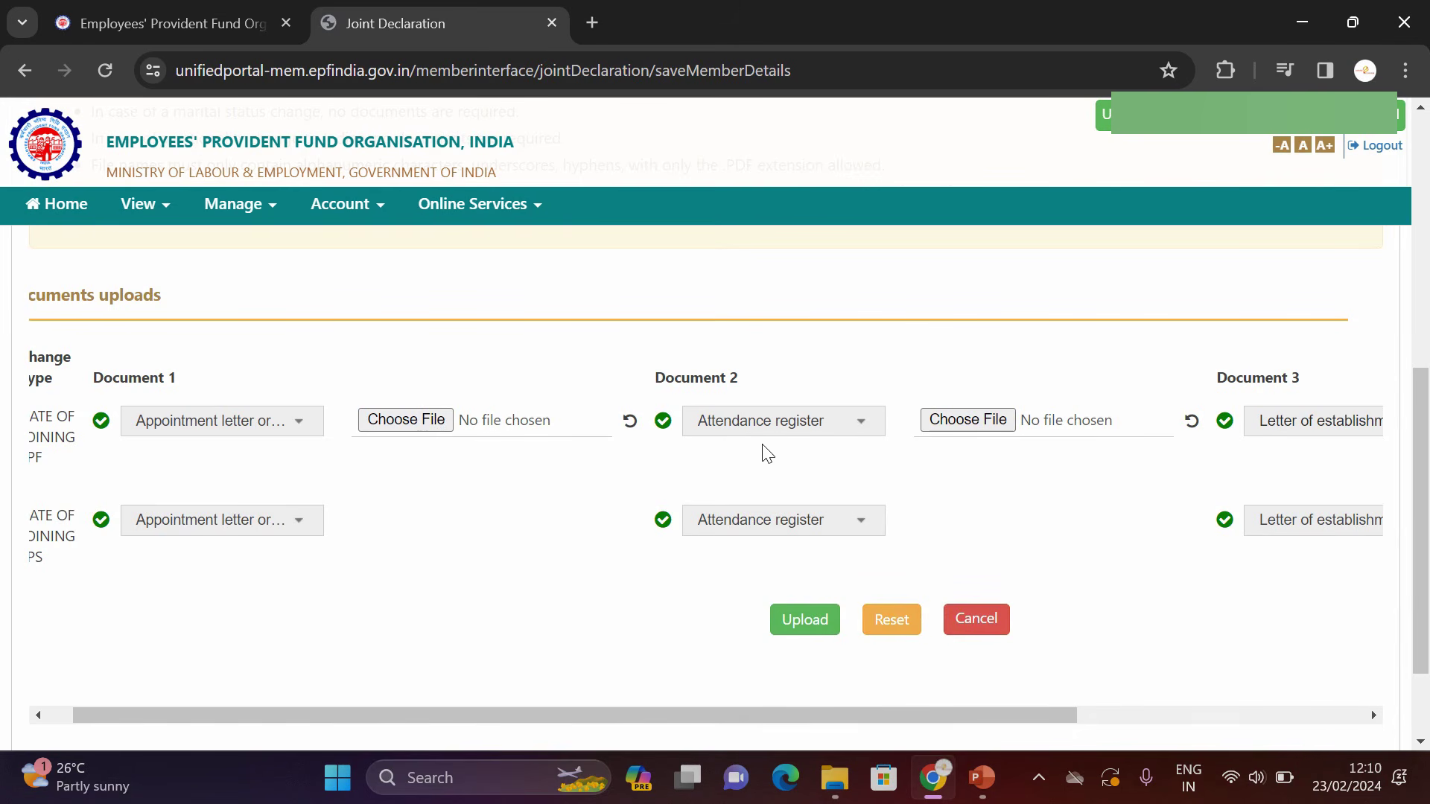
click(811, 629)
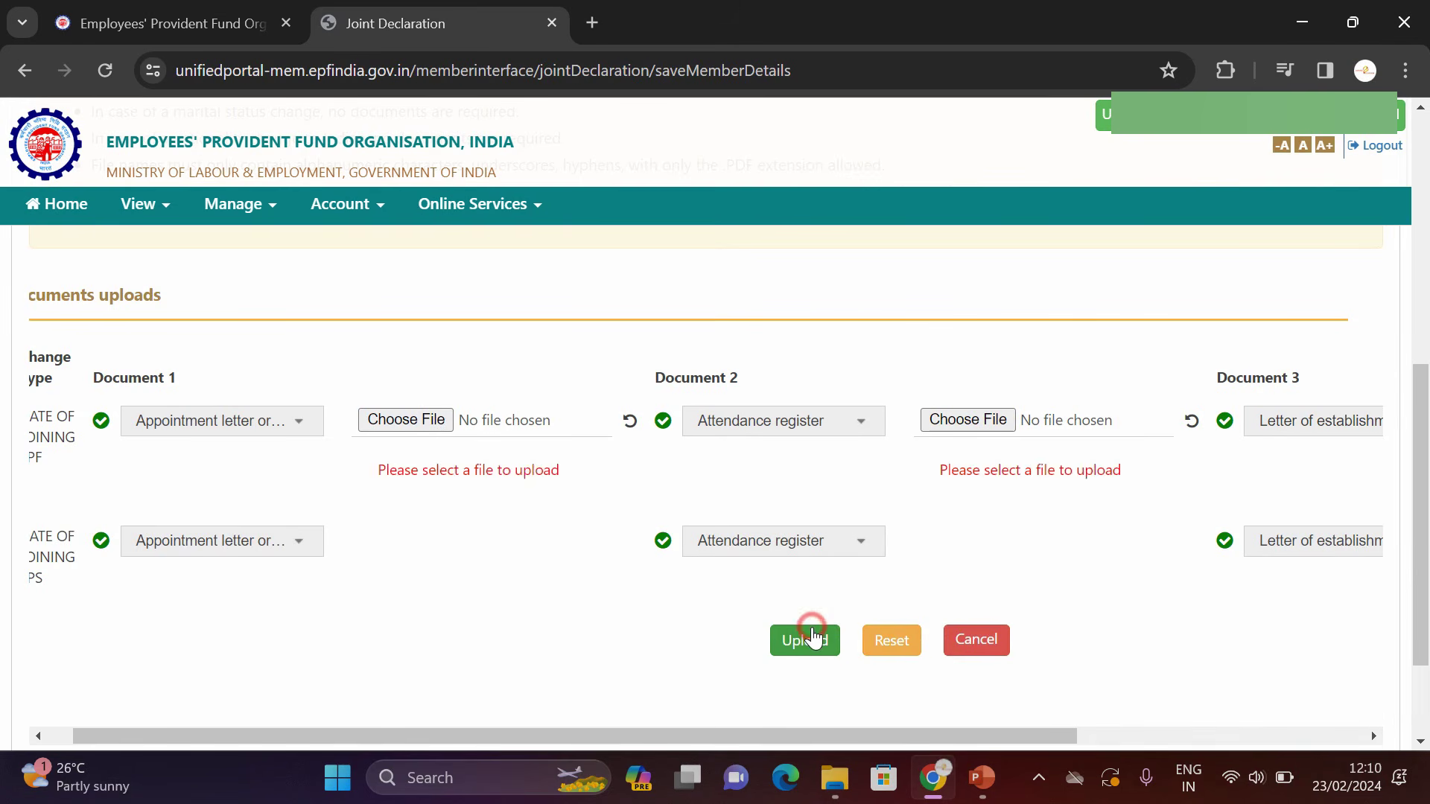
click(381, 422)
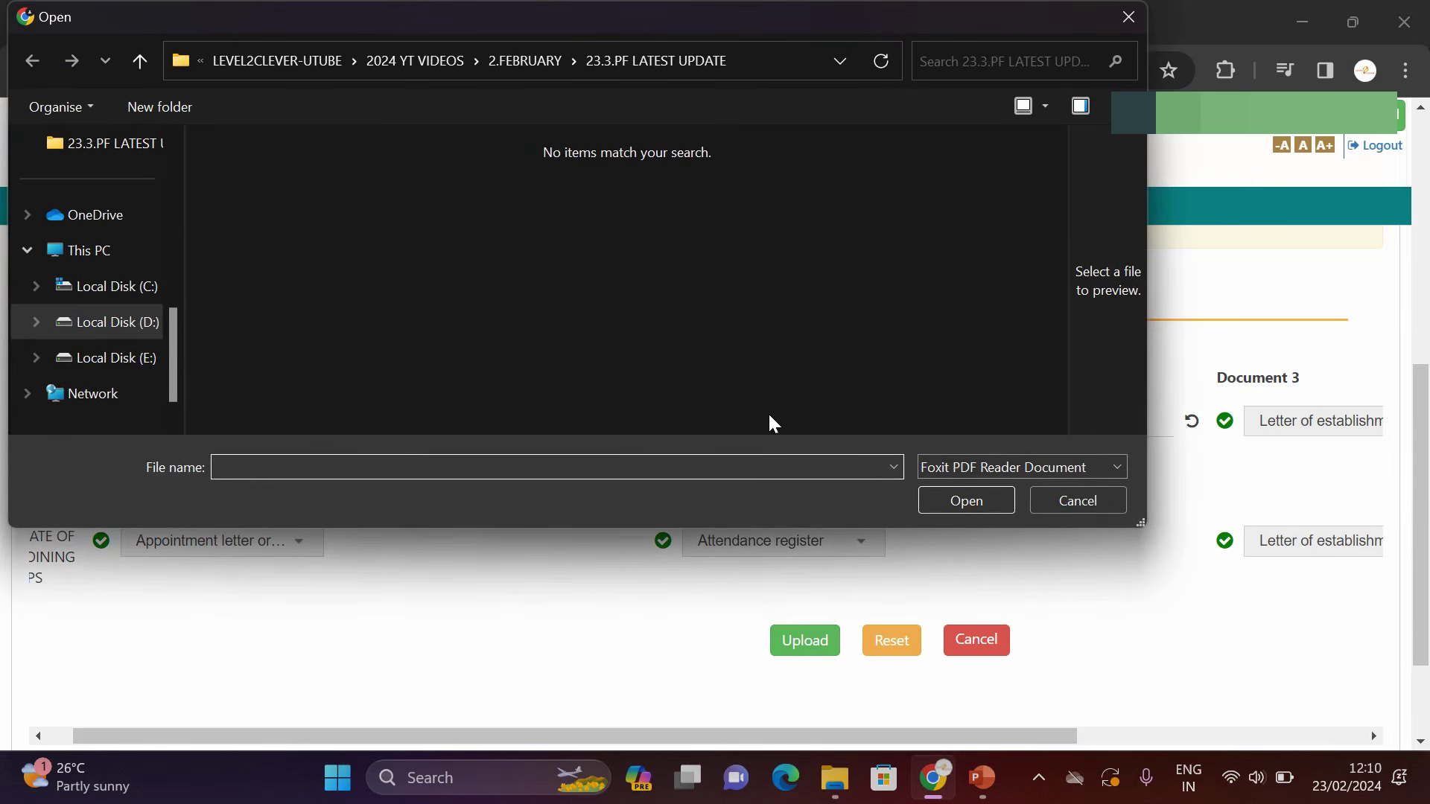
click(1077, 499)
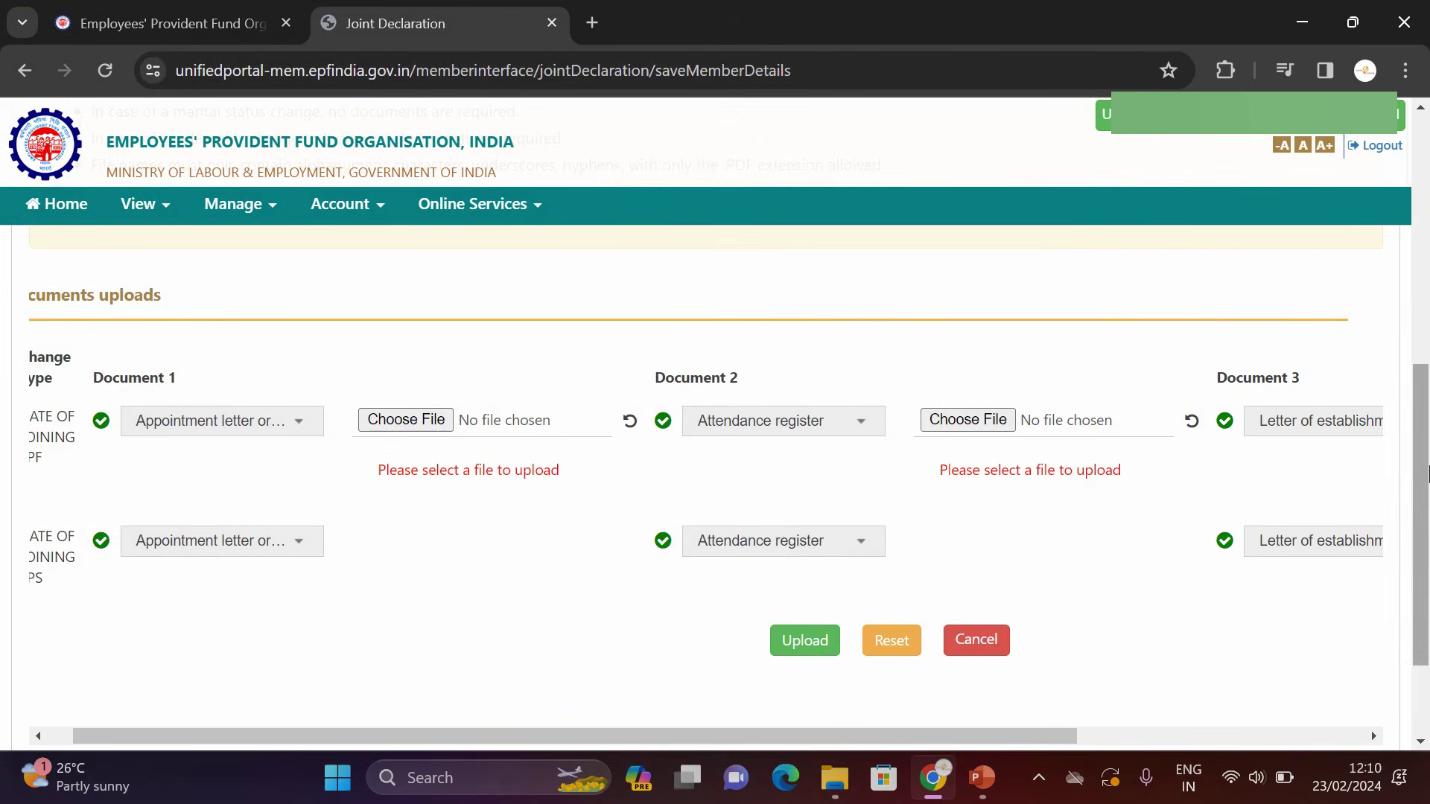
Step: Attach the signed PDF as Document 1, AWCDetails.pdf as Document 2 and the contact details file as Document 3, and upload them
drag(1421, 471, 1424, 459)
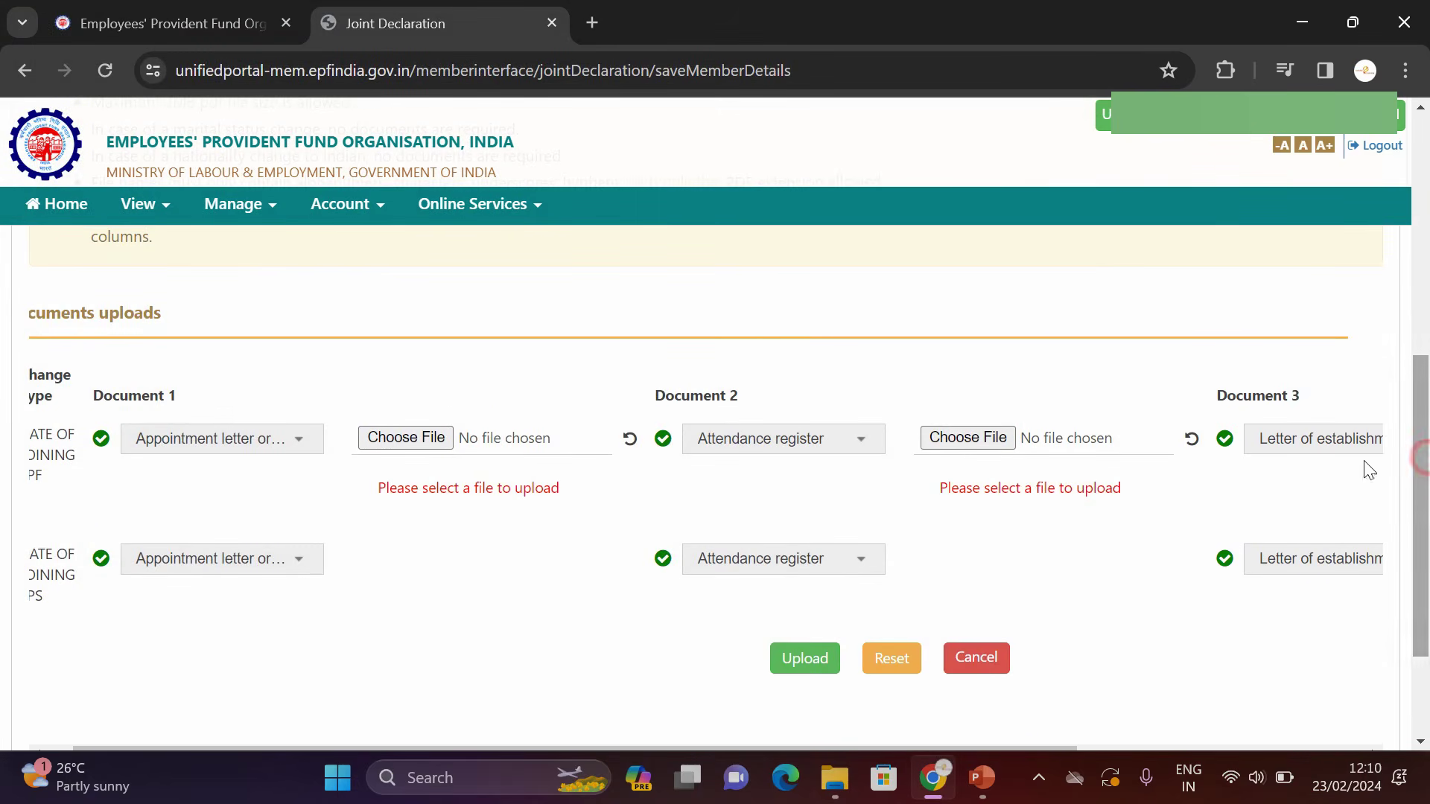
click(390, 439)
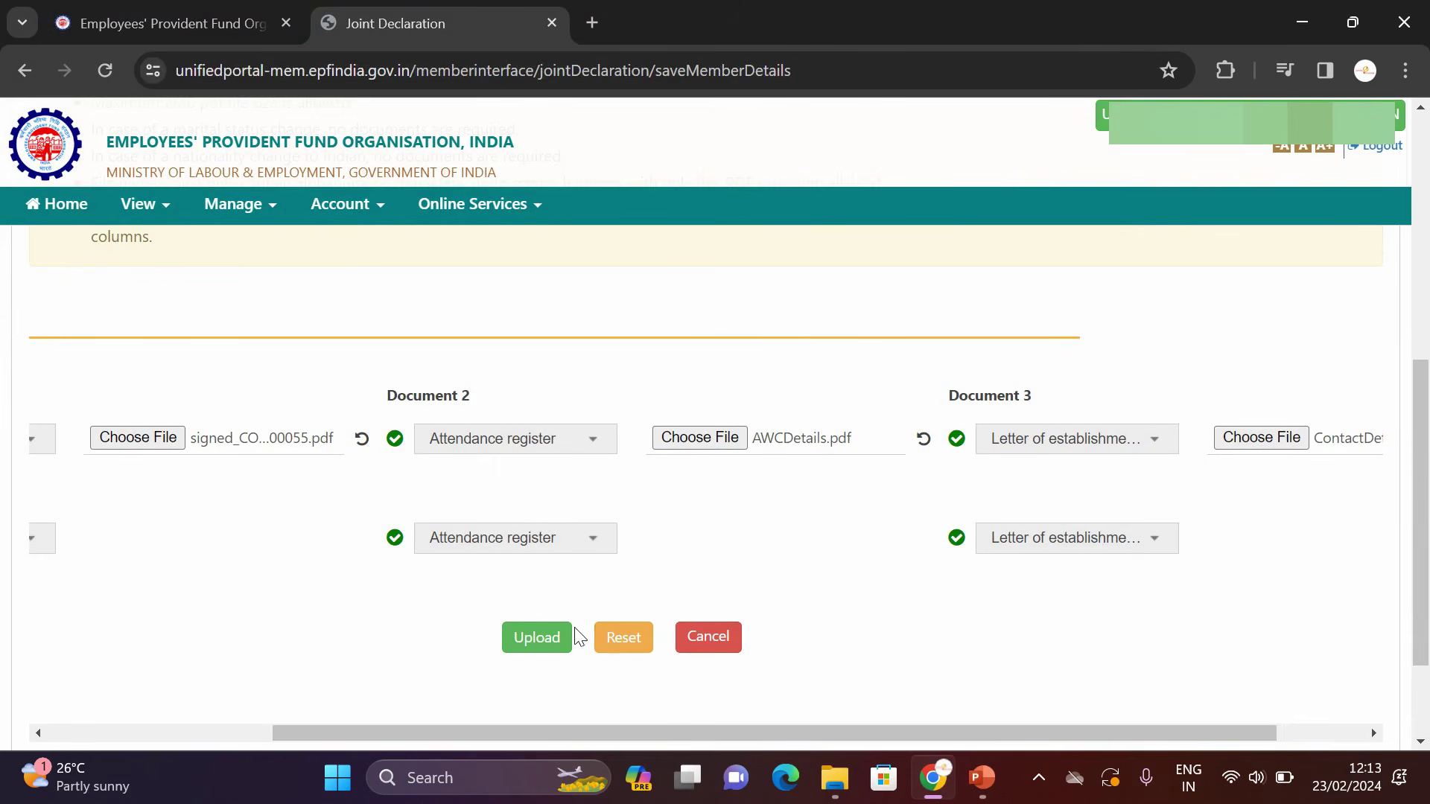
click(529, 638)
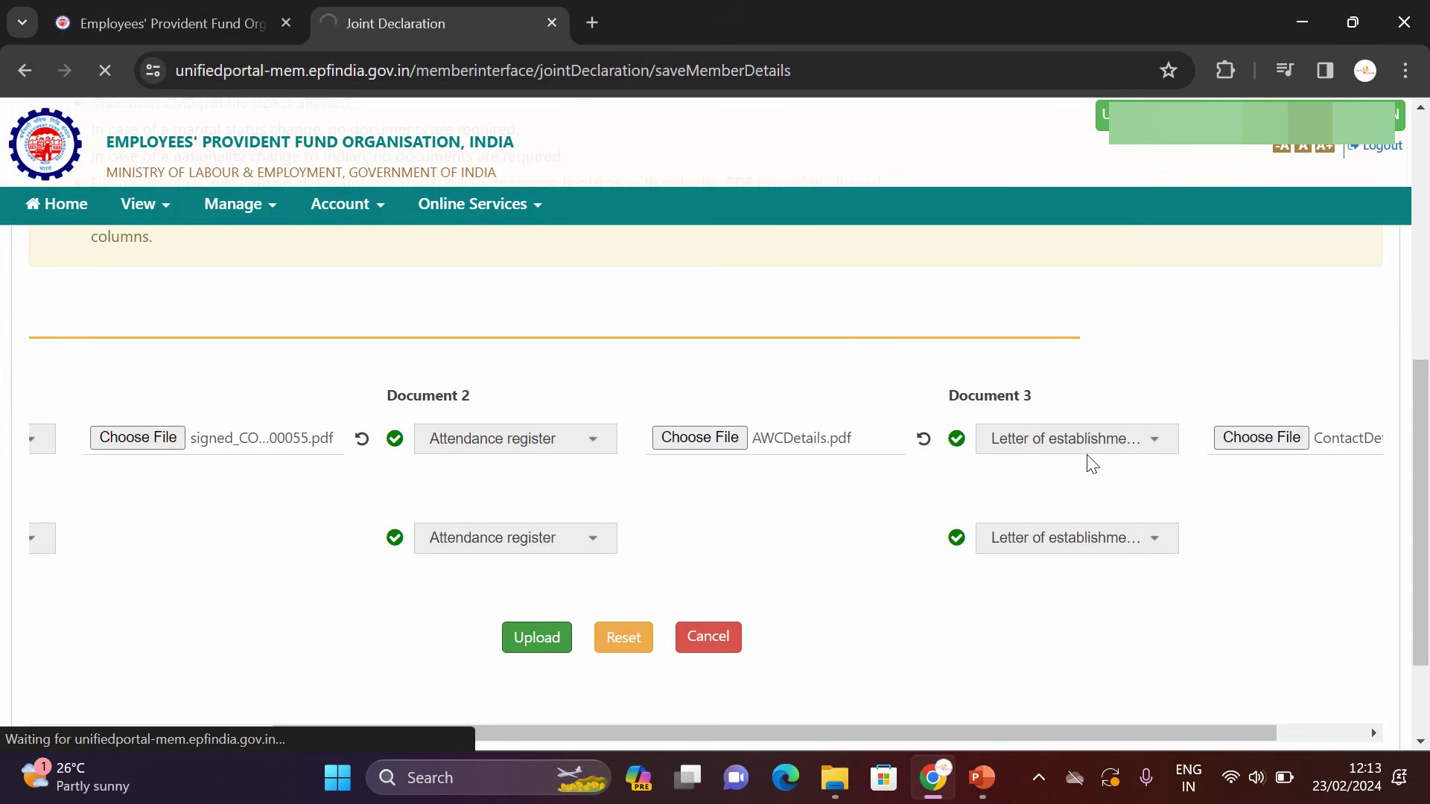
click(1037, 730)
drag(1035, 727, 741, 722)
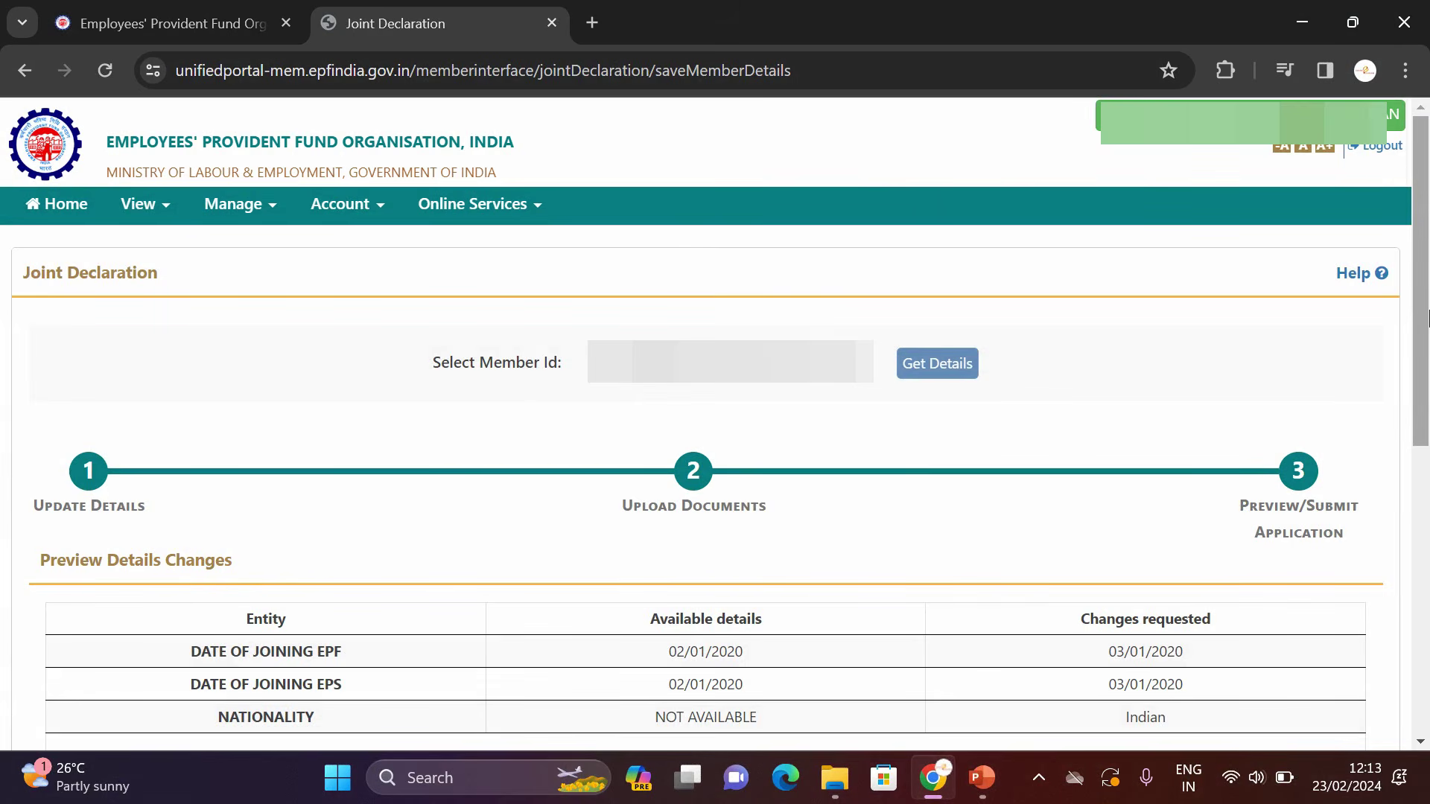
Step: Review the requested changes and declarations in the application preview, and cancel the application without requesting an OTP
scroll(1426, 318, down, 3)
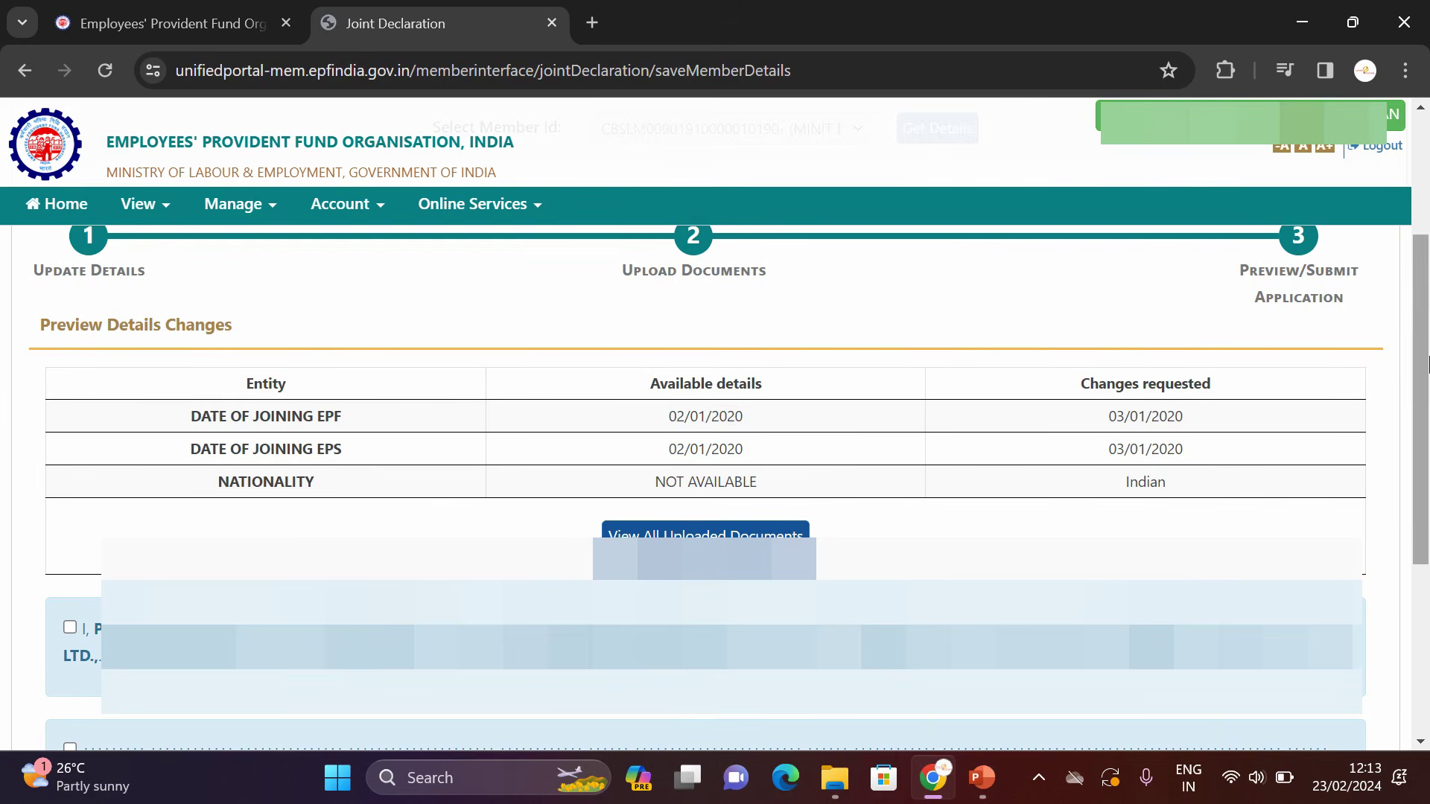
scroll(889, 633, down, 4)
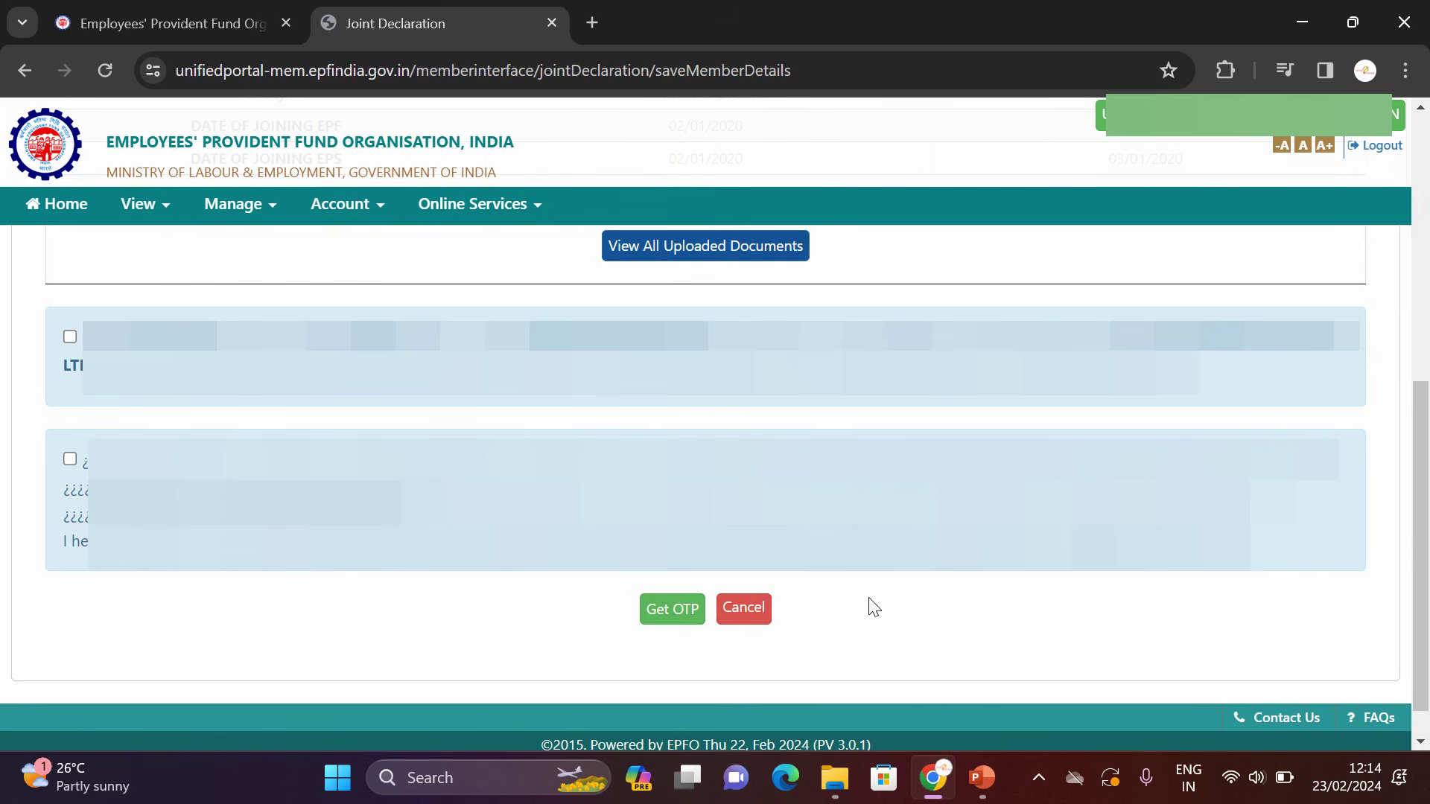
click(749, 614)
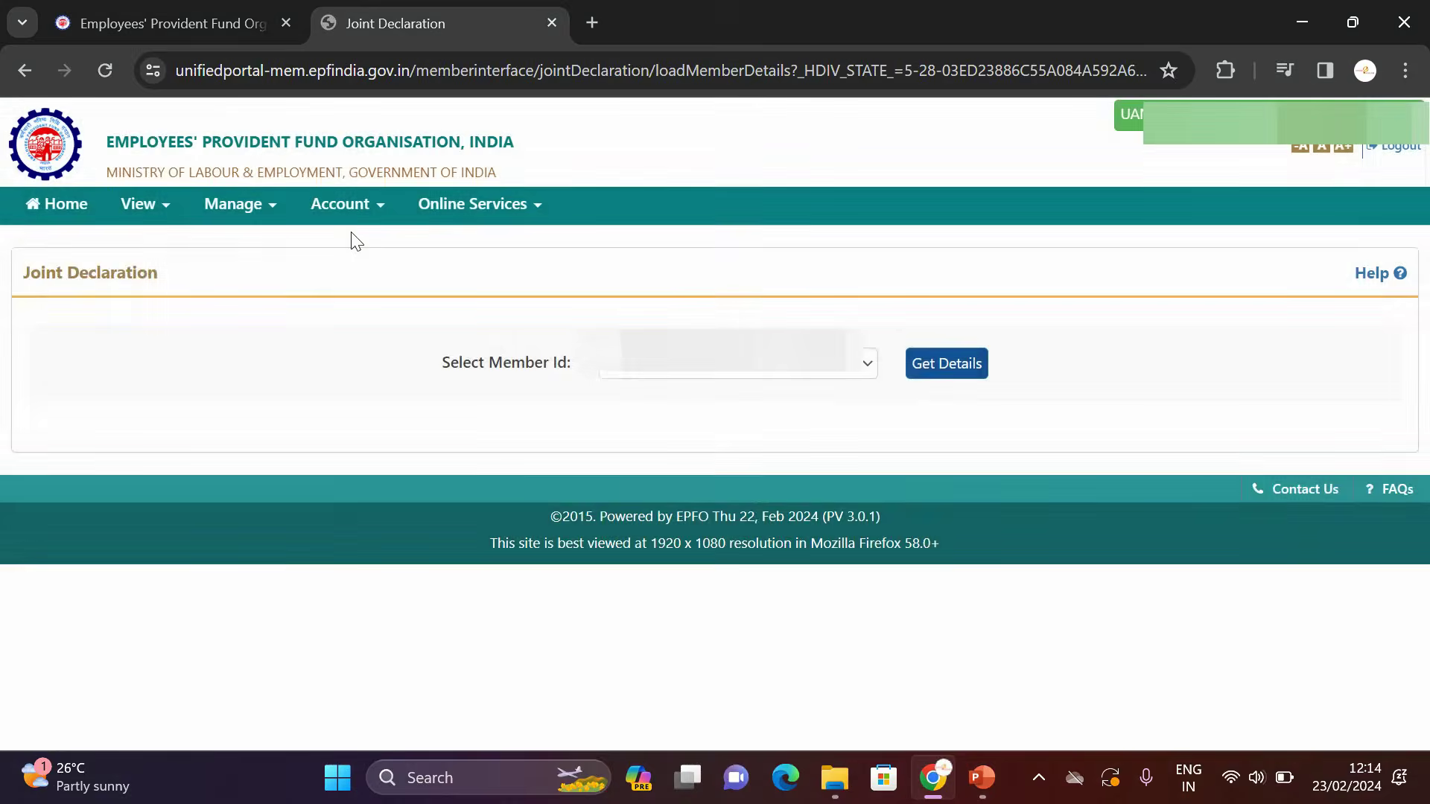
click(240, 202)
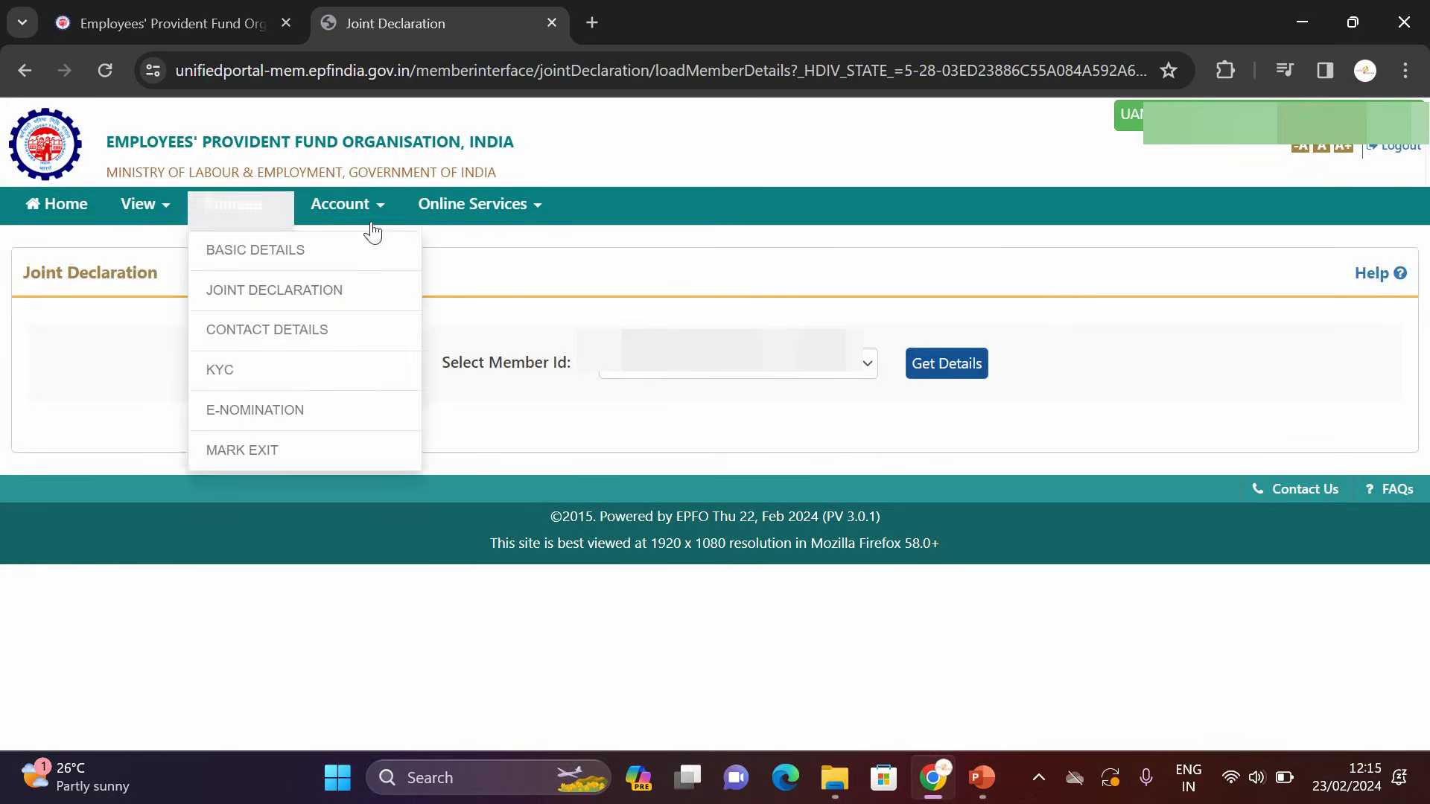